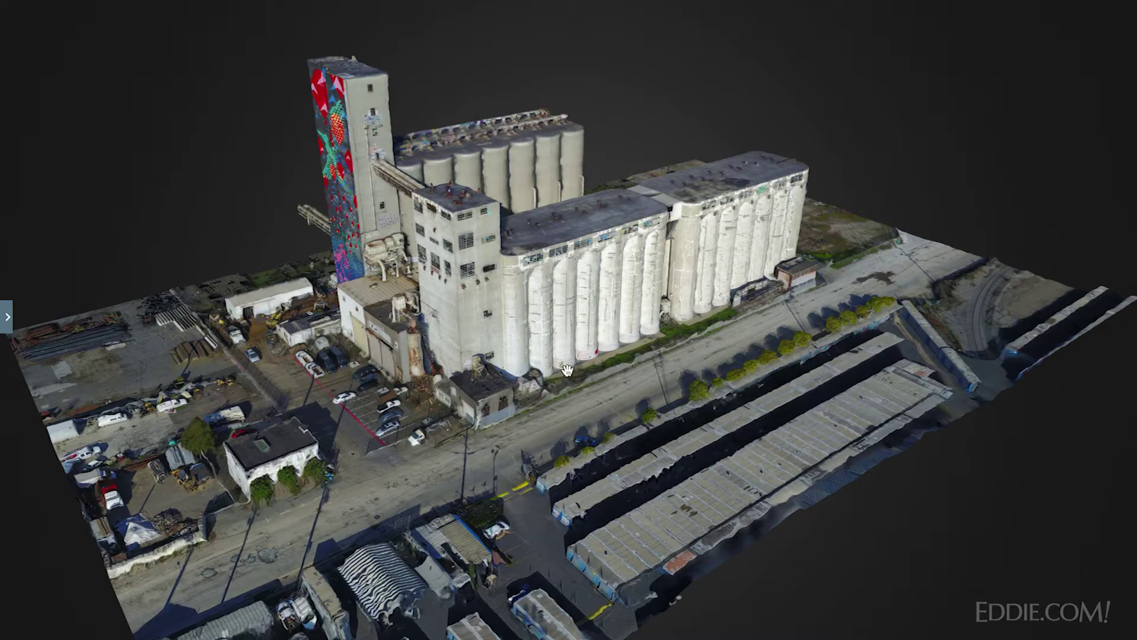
Step: Orbit and zoom in on the painted mural tower, then tilt to look down on the central tower
{"action": "left_click_drag", "start_coordinate": [400, 349], "coordinate": [624, 371]}
{"action": "scroll", "coordinate": [465, 348], "scroll_direction": "up", "scroll_amount": 5}
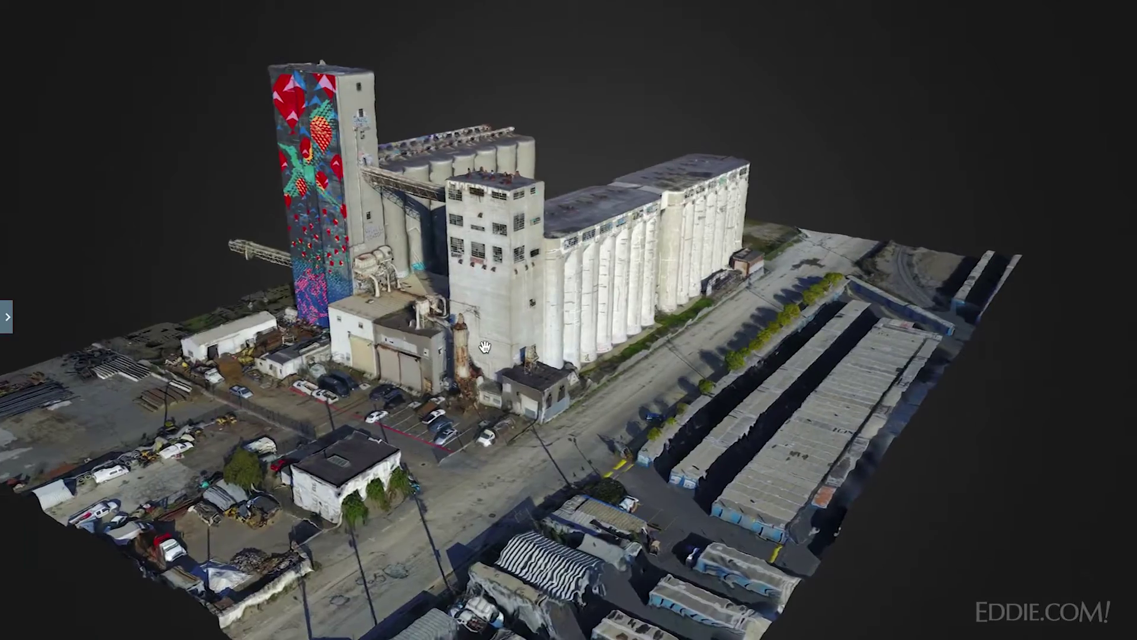
{"action": "scroll", "coordinate": [484, 338], "scroll_direction": "up", "scroll_amount": 5}
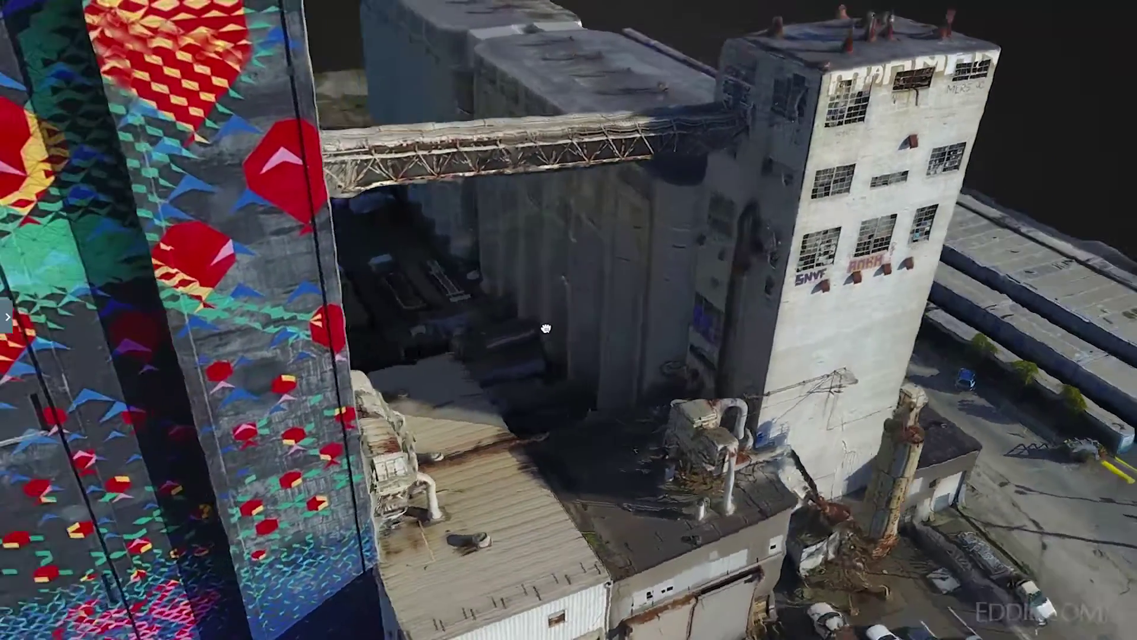
{"action": "scroll", "coordinate": [478, 336], "scroll_direction": "down", "scroll_amount": 3}
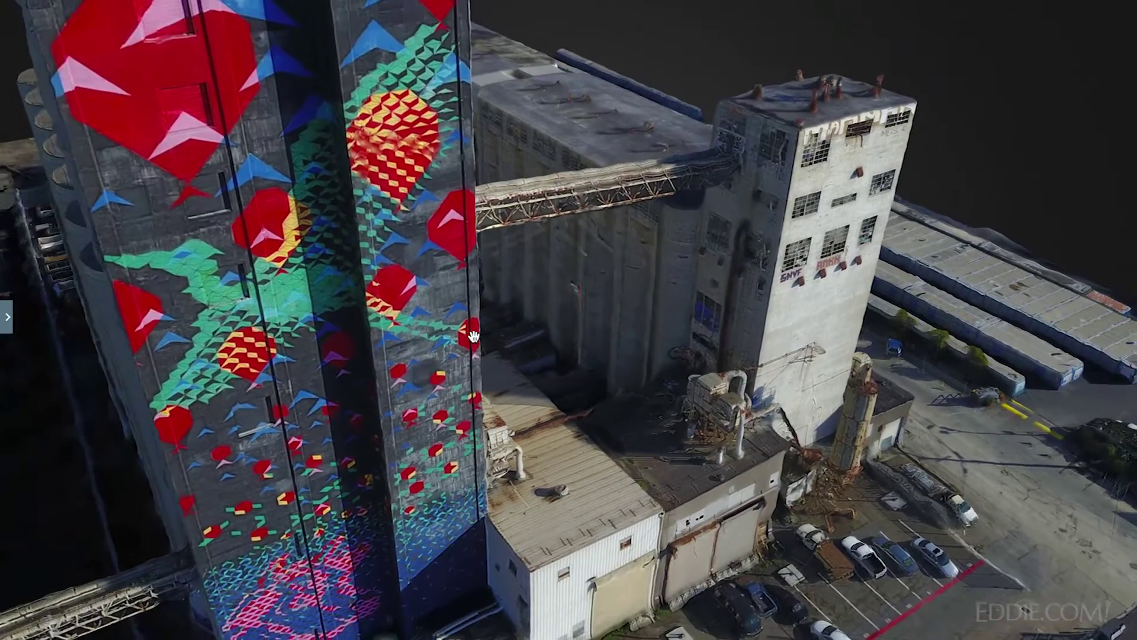
{"action": "mouse_move", "coordinate": [375, 362]}
{"action": "left_mouse_down"}
{"action": "mouse_move", "coordinate": [452, 363]}
{"action": "mouse_move", "coordinate": [373, 354]}
{"action": "left_mouse_up"}
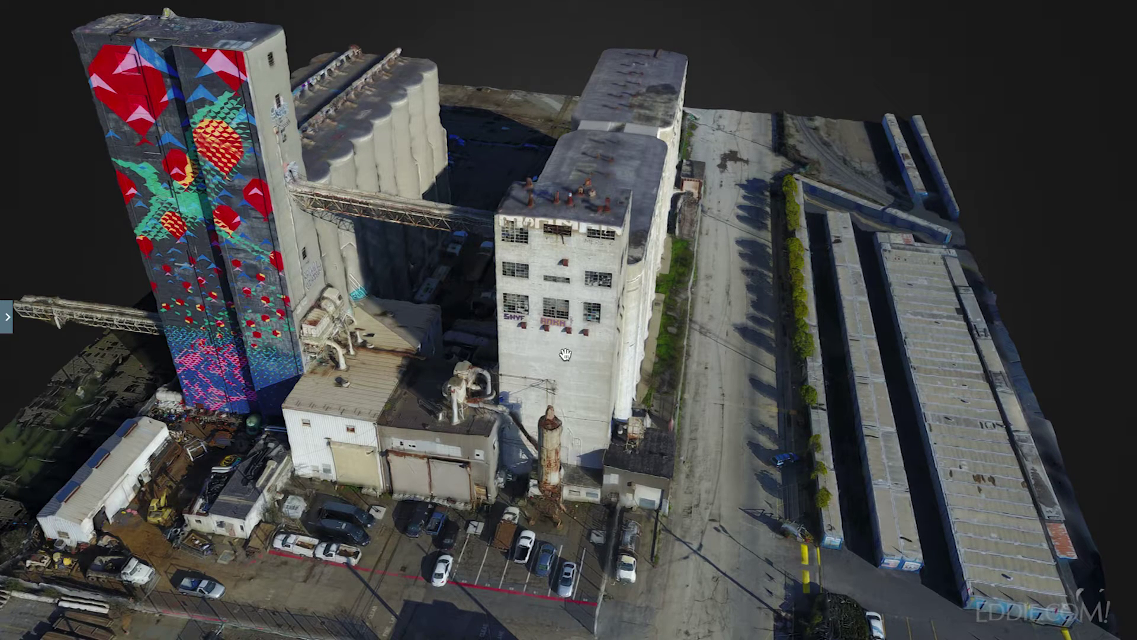
Step: Orbit around the silo complex from oblique, frontal, far-side and along-the-row viewpoints
{"action": "left_click_drag", "start_coordinate": [491, 337], "coordinate": [490, 346]}
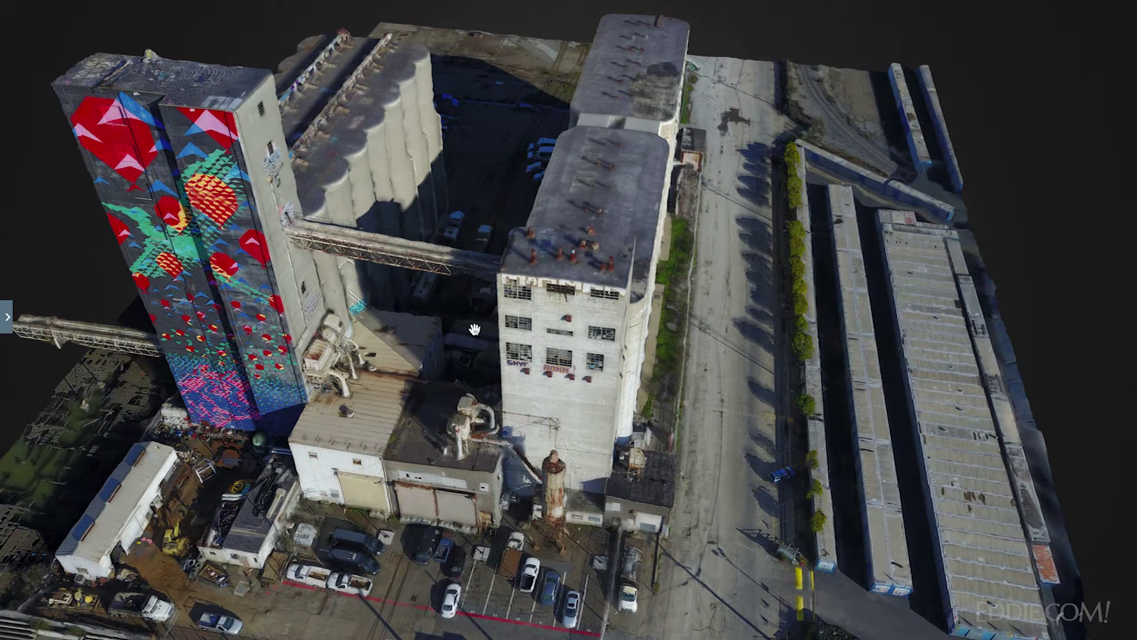
{"action": "left_click_drag", "start_coordinate": [463, 611], "coordinate": [443, 582]}
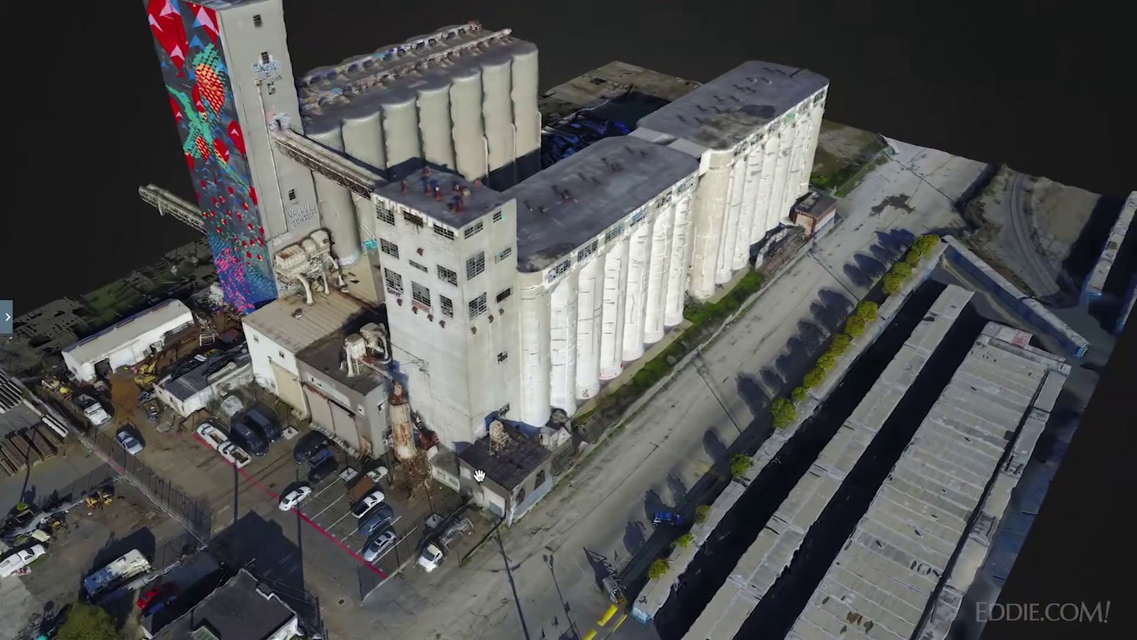
{"action": "left_click_drag", "start_coordinate": [478, 476], "coordinate": [642, 405]}
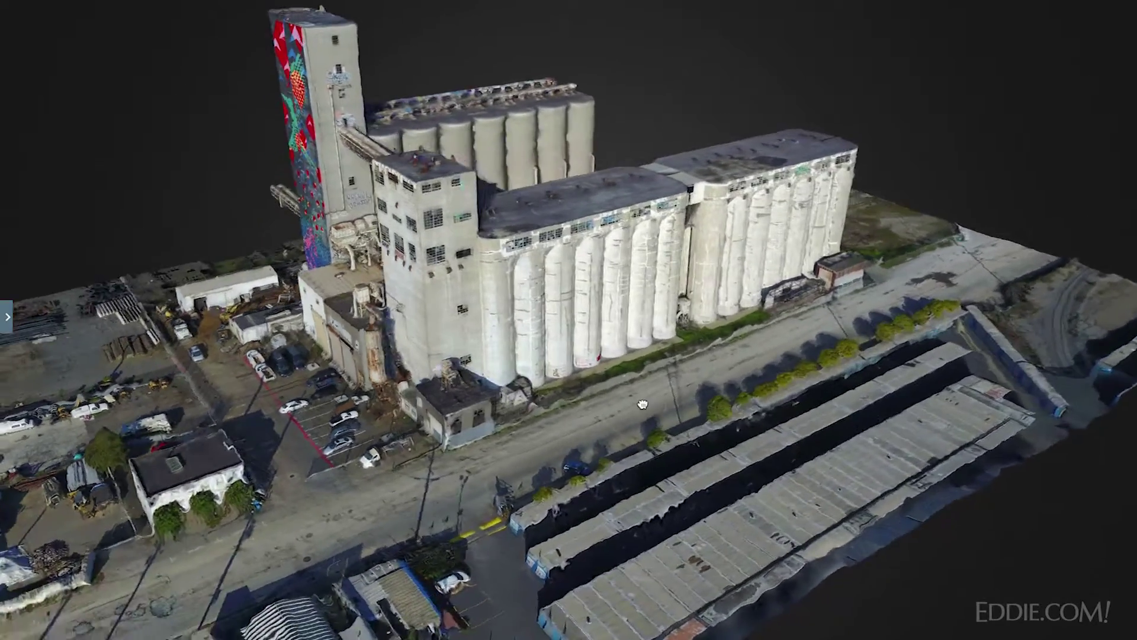
{"action": "left_click_drag", "start_coordinate": [719, 361], "coordinate": [753, 351]}
{"action": "scroll", "coordinate": [706, 355], "scroll_direction": "up", "scroll_amount": 4}
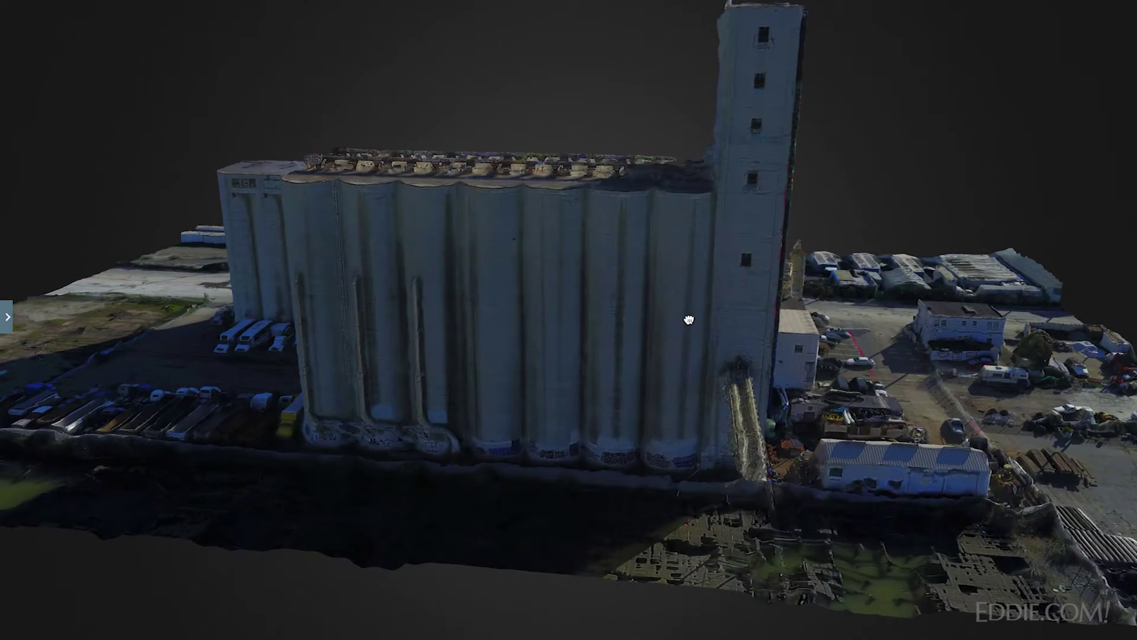
{"action": "left_click_drag", "start_coordinate": [704, 308], "coordinate": [471, 302]}
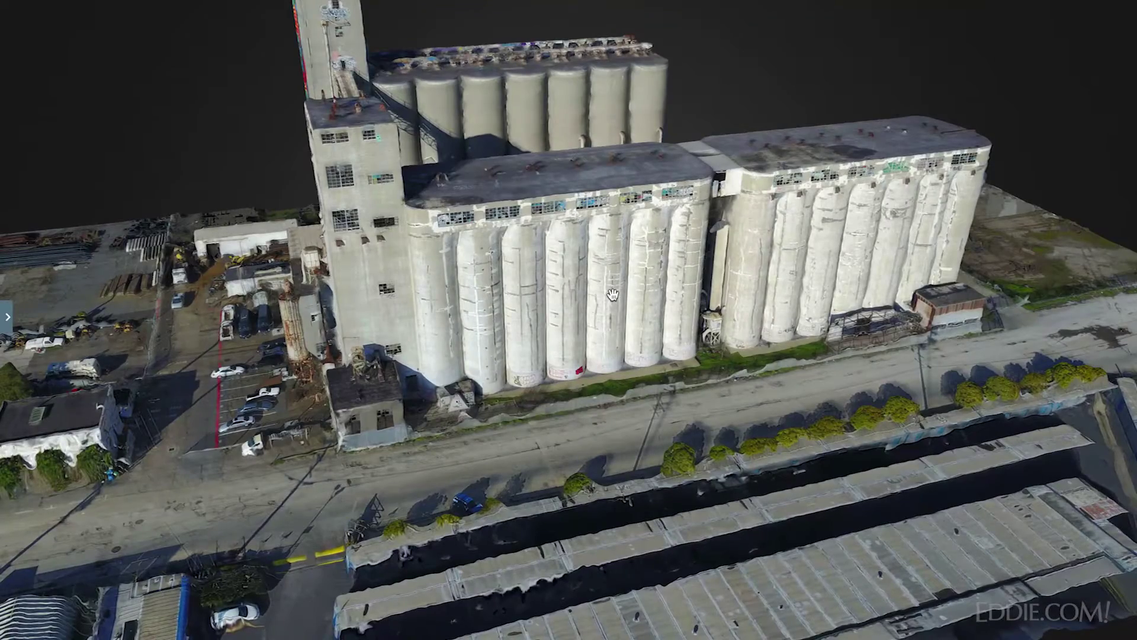
{"action": "left_click_drag", "start_coordinate": [613, 294], "coordinate": [671, 252]}
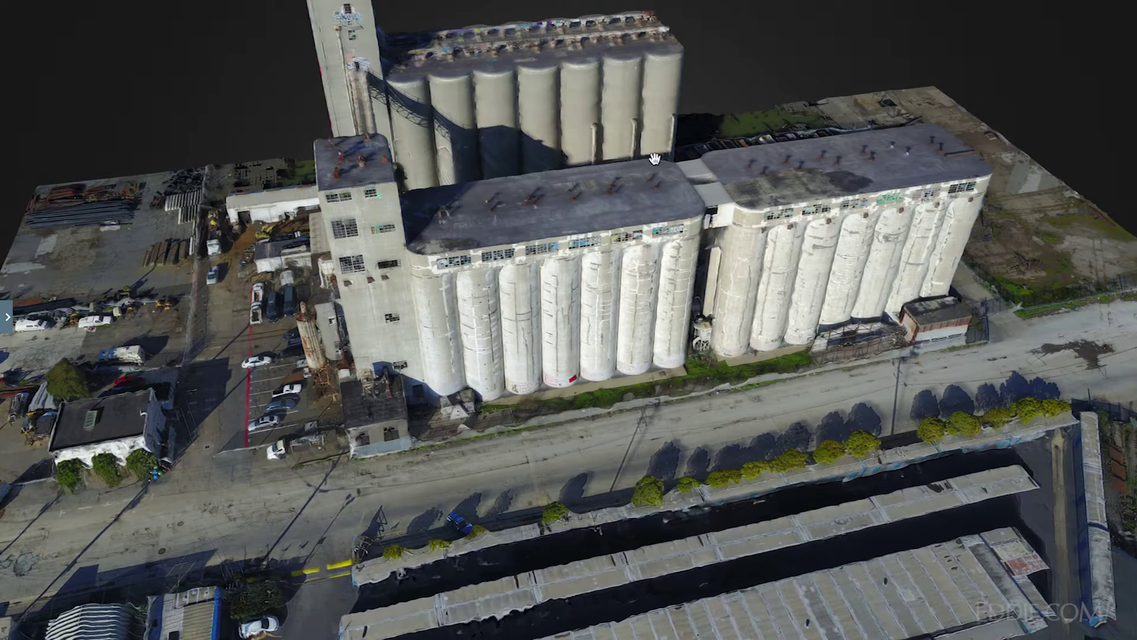
{"action": "left_click_drag", "start_coordinate": [655, 258], "coordinate": [458, 320]}
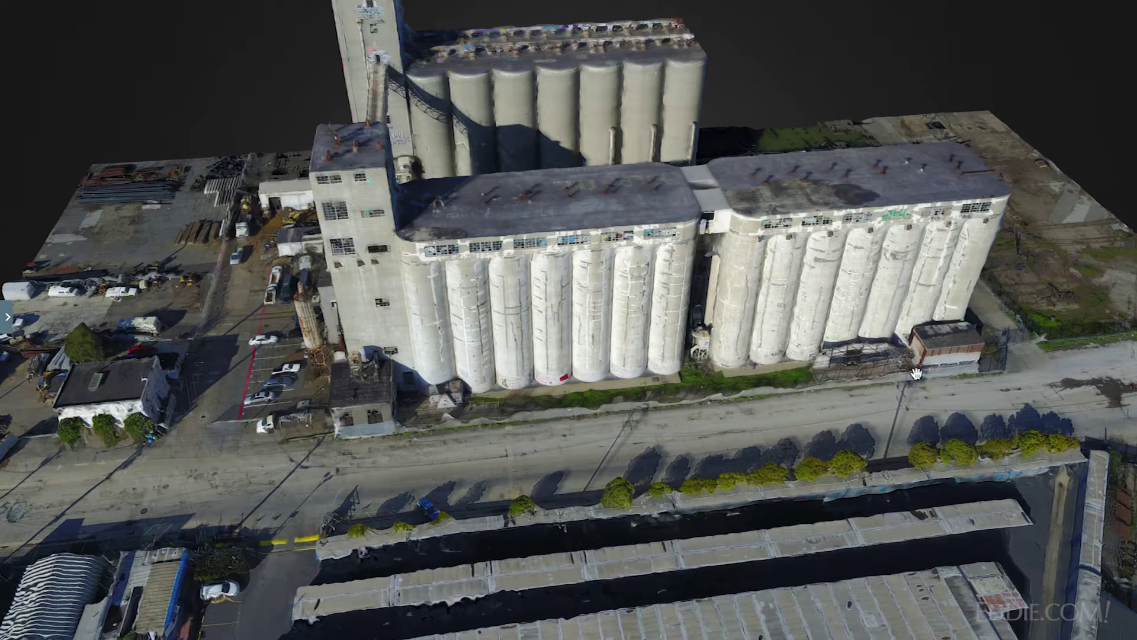
{"action": "left_click_drag", "start_coordinate": [976, 274], "coordinate": [508, 253]}
{"action": "left_click_drag", "start_coordinate": [807, 290], "coordinate": [594, 275]}
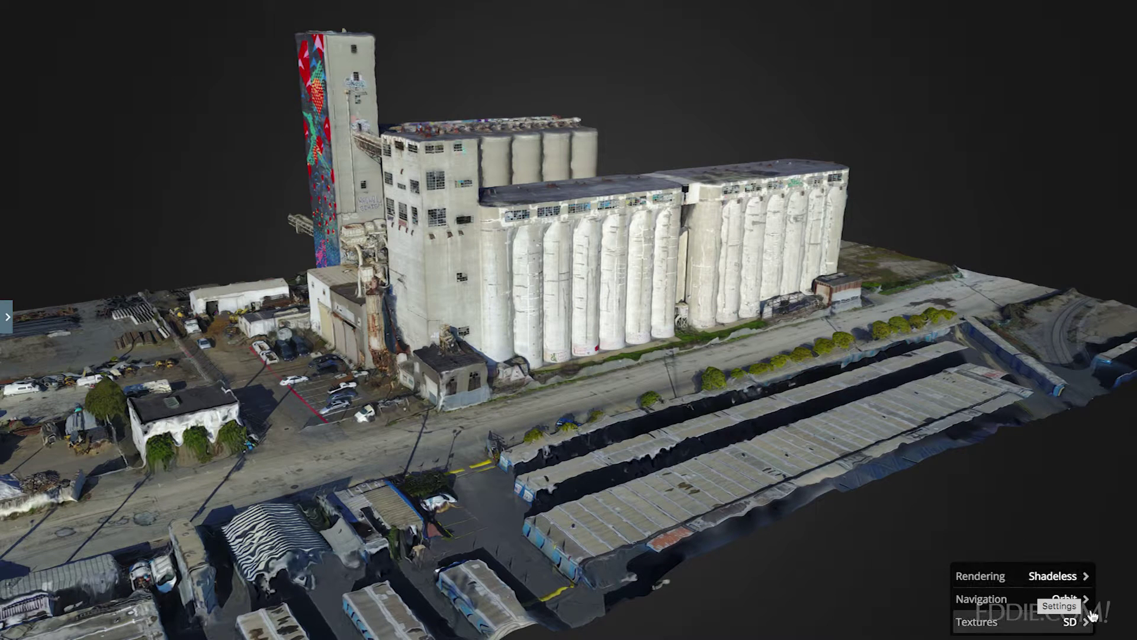
Step: Overlay a pink wireframe mesh on the model's textures via Rendering
{"action": "left_click", "coordinate": [1073, 583]}
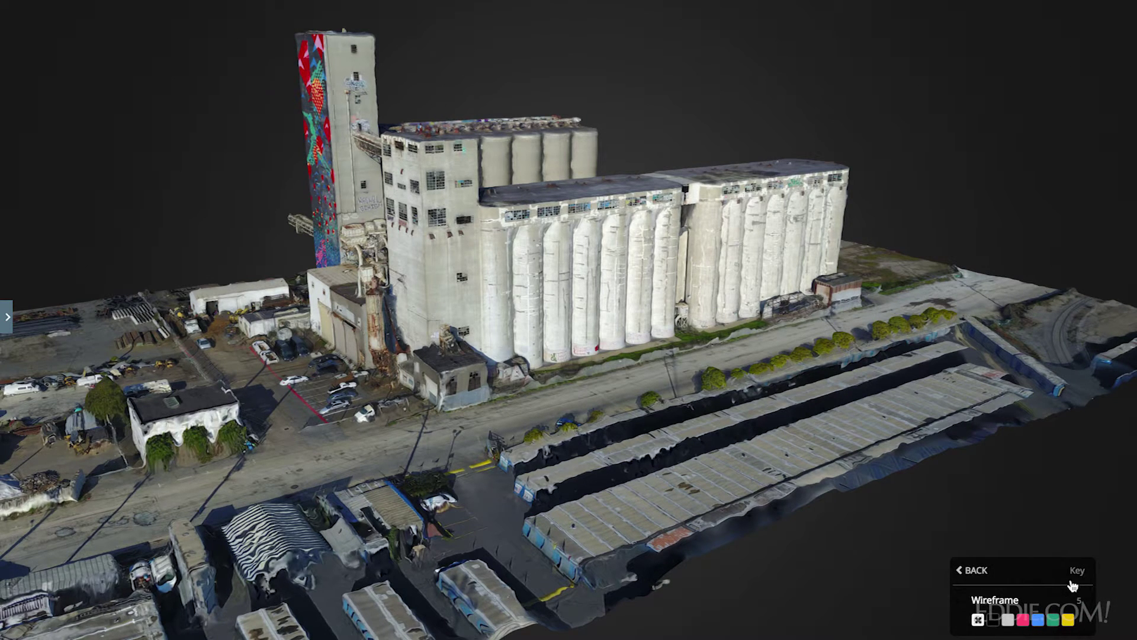
{"action": "left_click", "coordinate": [1009, 620]}
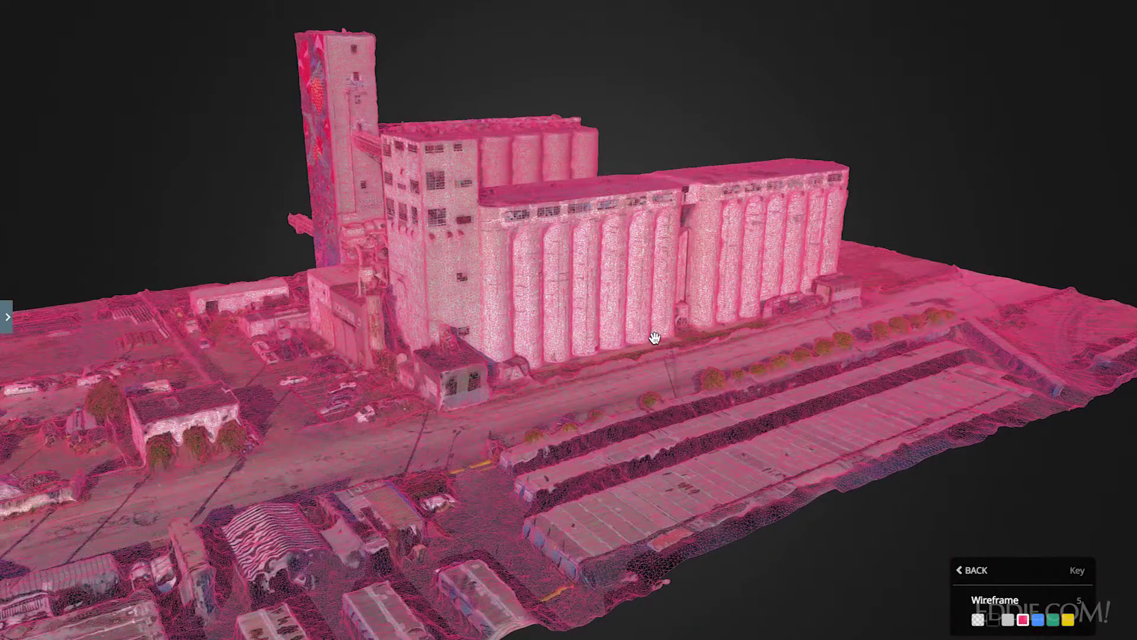
{"action": "scroll", "coordinate": [654, 337], "scroll_direction": "up", "scroll_amount": 8}
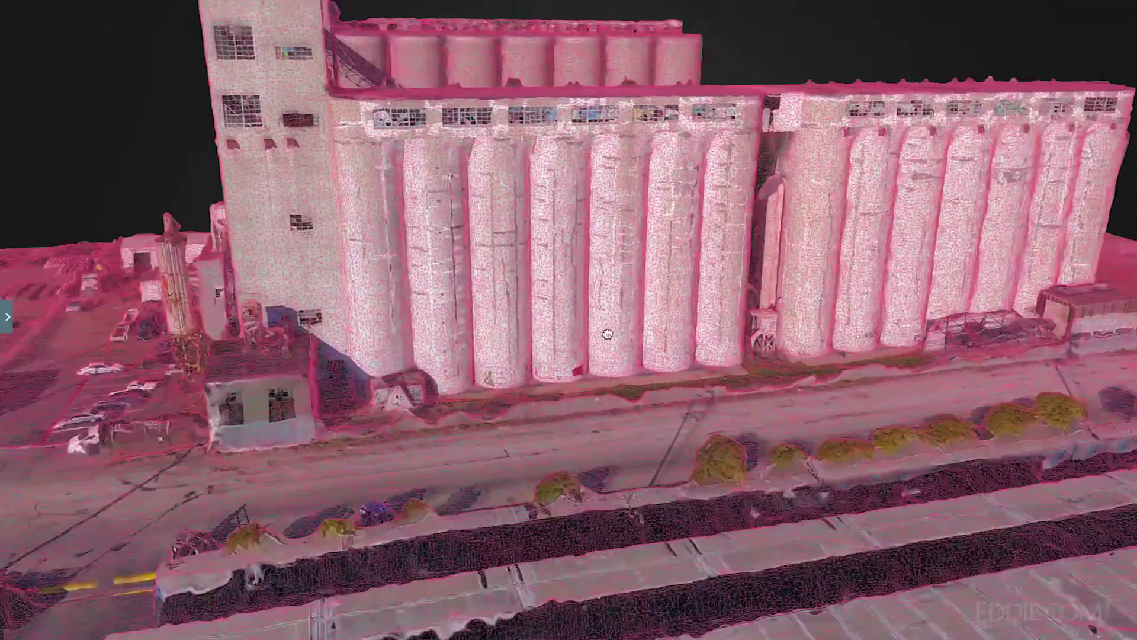
Step: Zoom and orbit close around the wireframed silos, including the colourful facade side
{"action": "left_click_drag", "start_coordinate": [608, 334], "coordinate": [593, 249]}
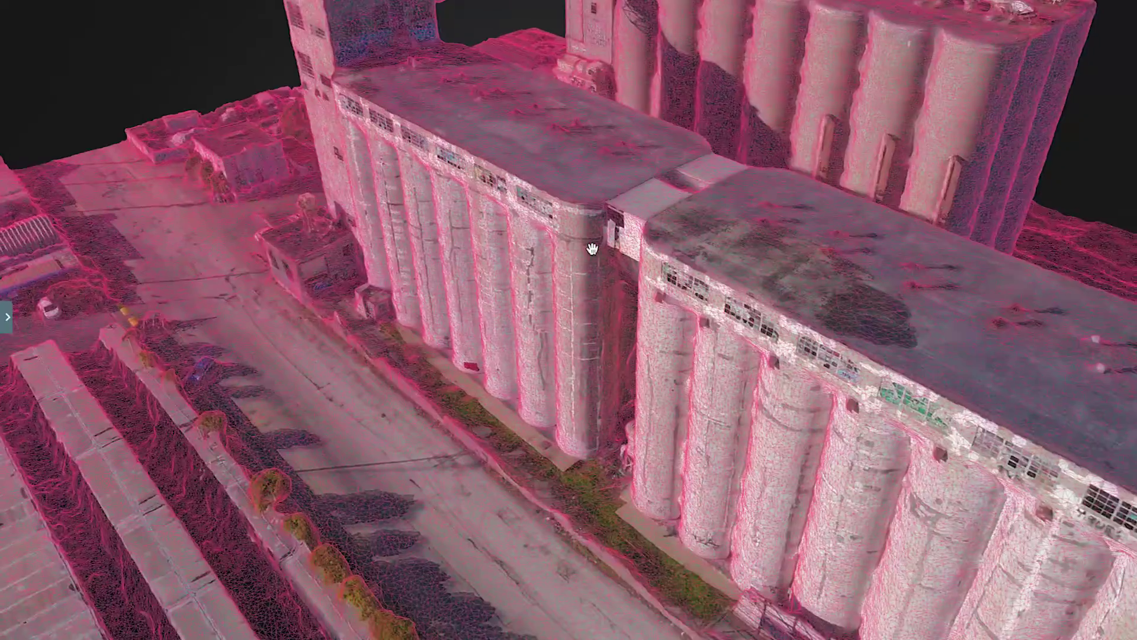
{"action": "scroll", "coordinate": [592, 251], "scroll_direction": "up", "scroll_amount": 2}
{"action": "scroll", "coordinate": [619, 304], "scroll_direction": "down", "scroll_amount": 5}
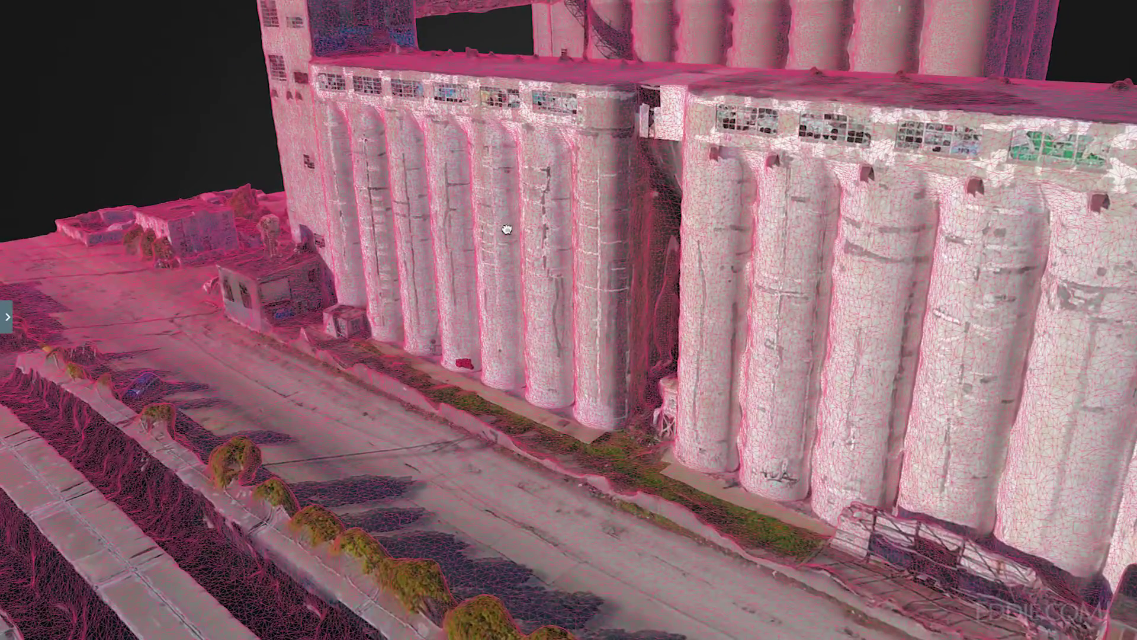
{"action": "left_click_drag", "start_coordinate": [505, 228], "coordinate": [535, 246]}
{"action": "scroll", "coordinate": [492, 219], "scroll_direction": "up", "scroll_amount": 3}
{"action": "scroll", "coordinate": [492, 219], "scroll_direction": "up", "scroll_amount": 5}
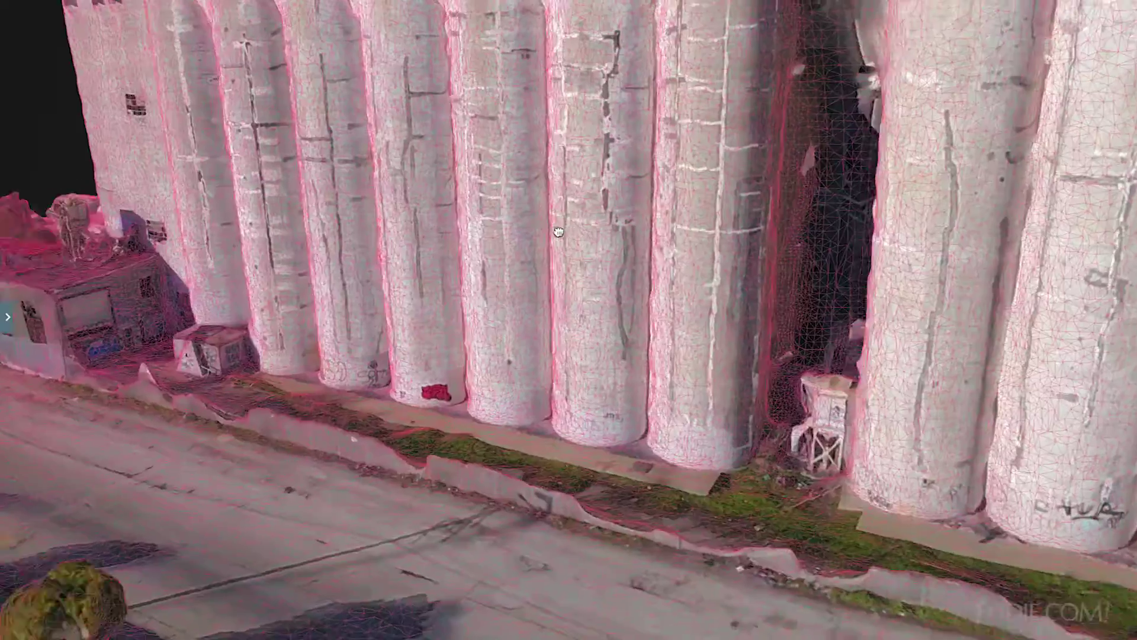
{"action": "left_click_drag", "start_coordinate": [558, 232], "coordinate": [500, 264]}
{"action": "scroll", "coordinate": [592, 244], "scroll_direction": "up", "scroll_amount": 2}
{"action": "scroll", "coordinate": [599, 249], "scroll_direction": "up", "scroll_amount": 4}
{"action": "scroll", "coordinate": [600, 249], "scroll_direction": "down", "scroll_amount": 5}
{"action": "scroll", "coordinate": [437, 266], "scroll_direction": "up", "scroll_amount": 4}
{"action": "scroll", "coordinate": [437, 265], "scroll_direction": "down", "scroll_amount": 5}
{"action": "scroll", "coordinate": [498, 266], "scroll_direction": "up", "scroll_amount": 4}
{"action": "mouse_move", "coordinate": [271, 270]}
{"action": "left_mouse_down"}
{"action": "mouse_move", "coordinate": [315, 264]}
{"action": "mouse_move", "coordinate": [266, 283]}
{"action": "left_mouse_up"}
{"action": "scroll", "coordinate": [264, 284], "scroll_direction": "up", "scroll_amount": 5}
{"action": "scroll", "coordinate": [265, 284], "scroll_direction": "down", "scroll_amount": 8}
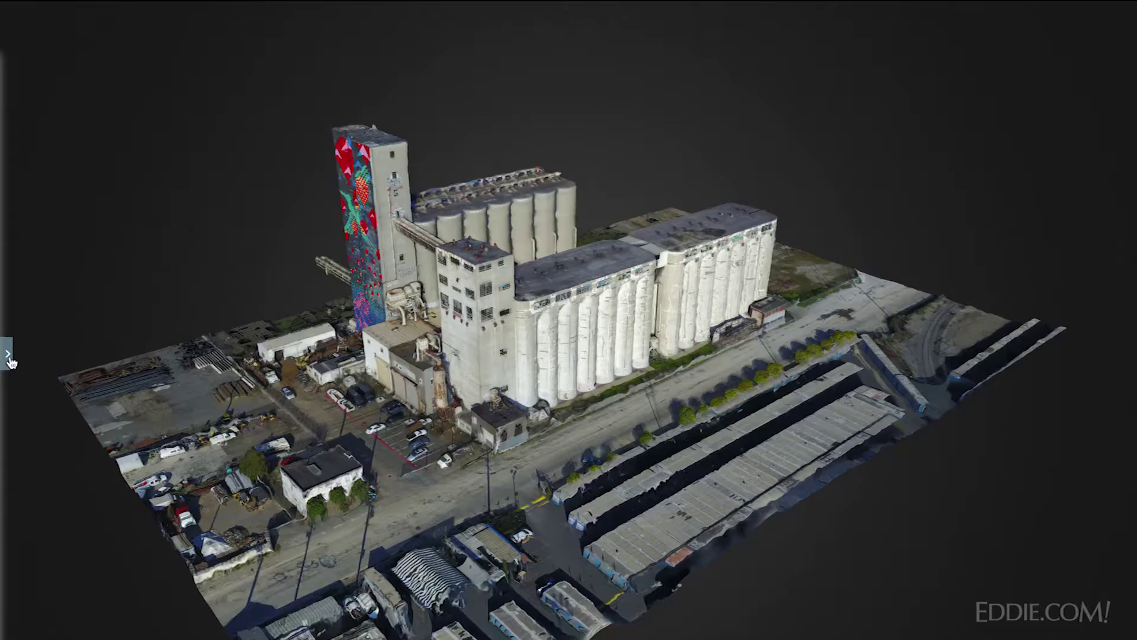
Step: Open the list of 140 source drone images and view image 1 full-screen
{"action": "left_click", "coordinate": [9, 358]}
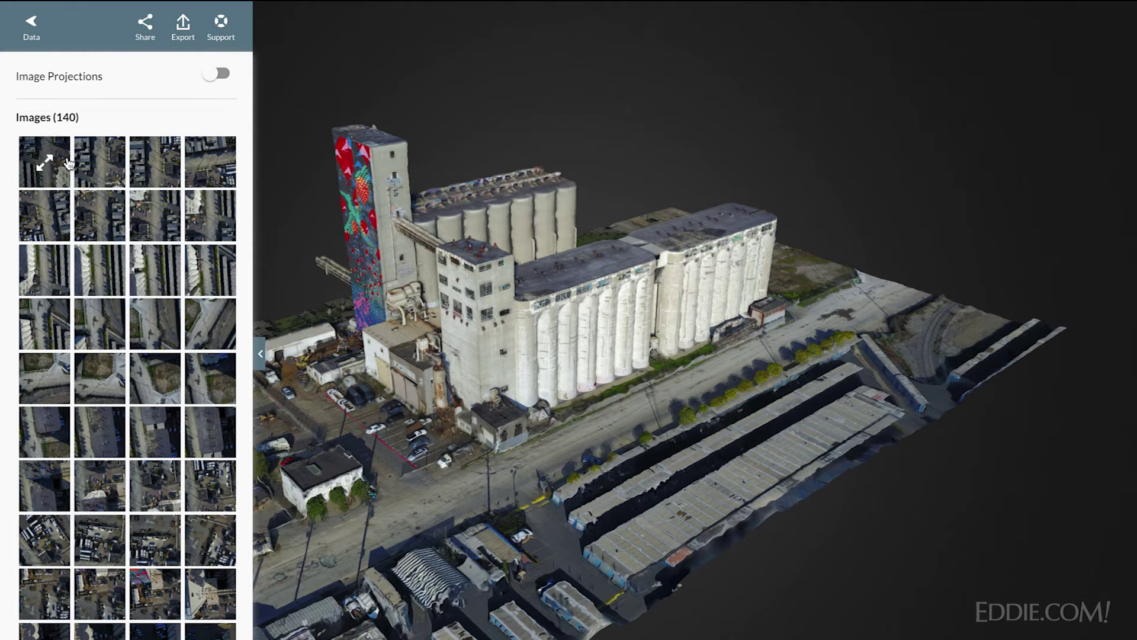
{"action": "left_click", "coordinate": [46, 159]}
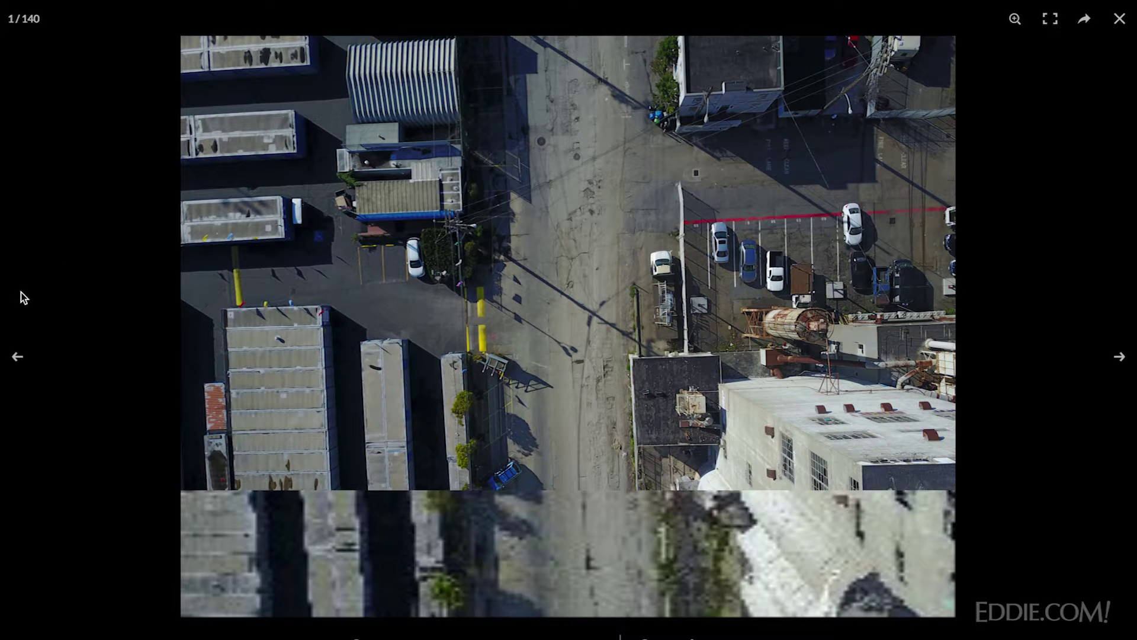
Step: Step through drone photos 140, 1, 2, 3 and 4, then close the photo viewer
{"action": "key", "text": "Left"}
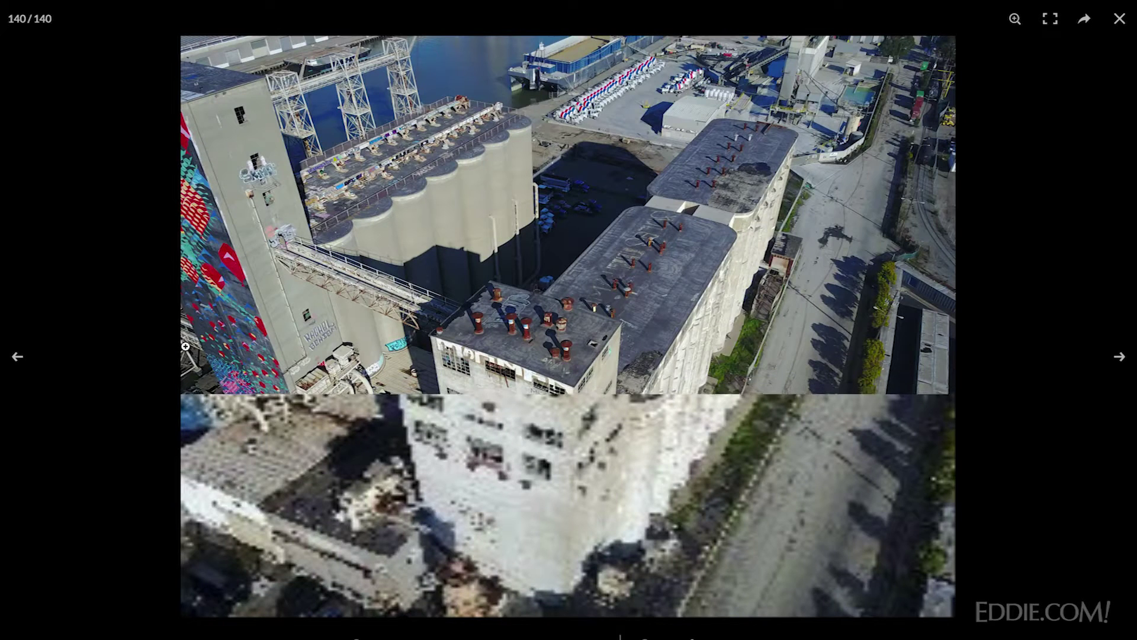
{"action": "left_click", "coordinate": [1119, 357]}
{"action": "left_click", "coordinate": [1119, 359]}
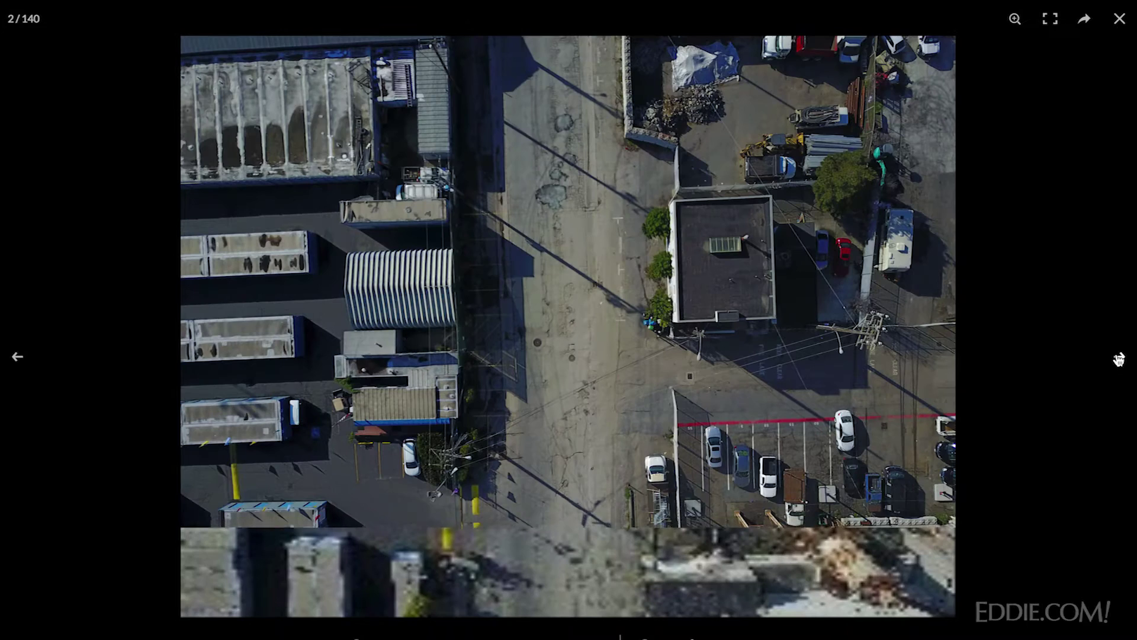
{"action": "left_click", "coordinate": [1119, 359]}
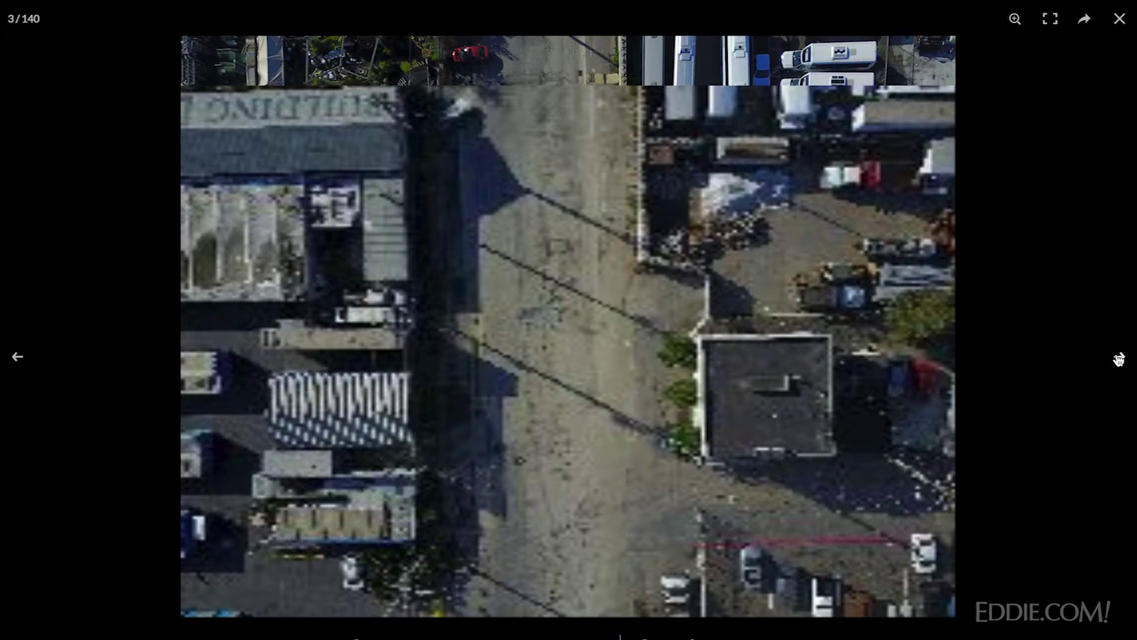
{"action": "left_click", "coordinate": [1119, 358]}
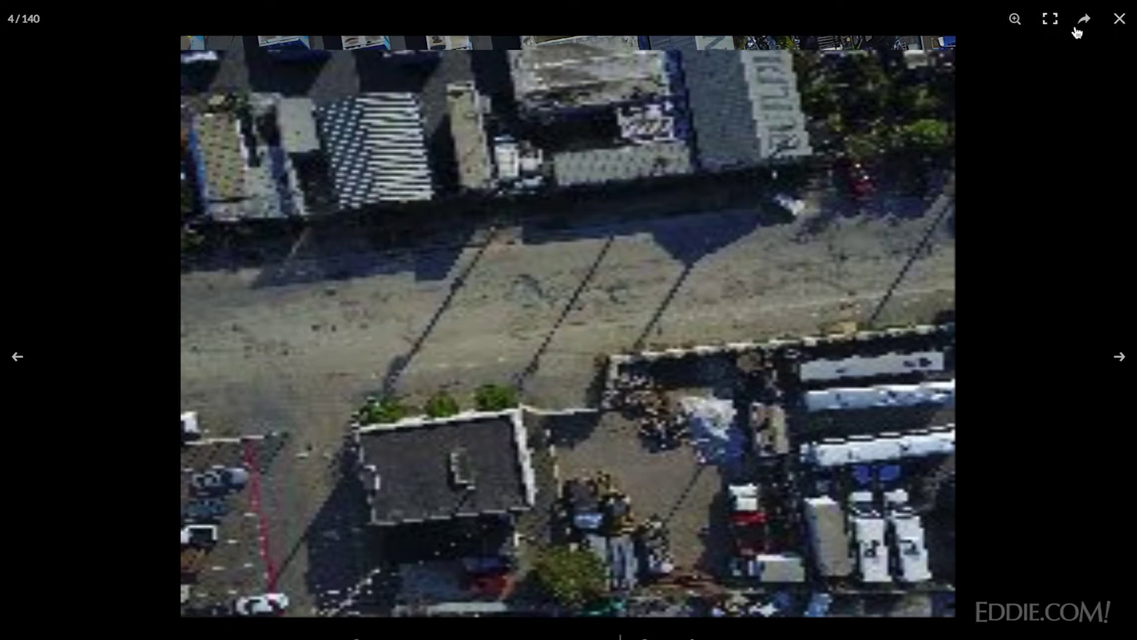
{"action": "left_click", "coordinate": [1120, 20]}
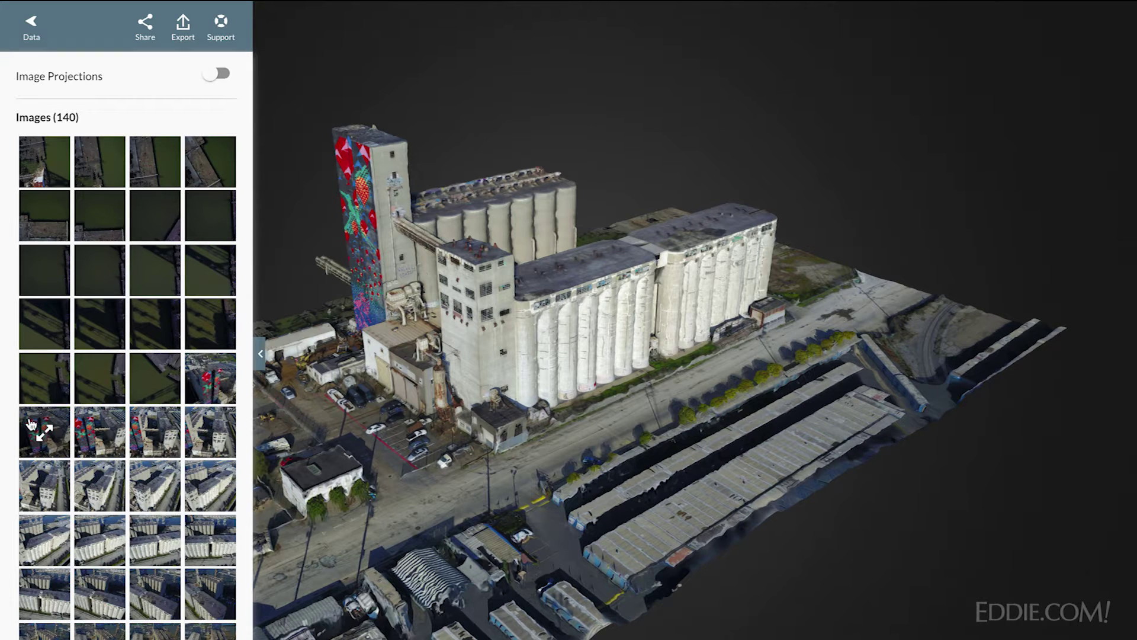
Step: View the mural tower photo full-screen, step back one photo and return, then close it
{"action": "left_click", "coordinate": [207, 387]}
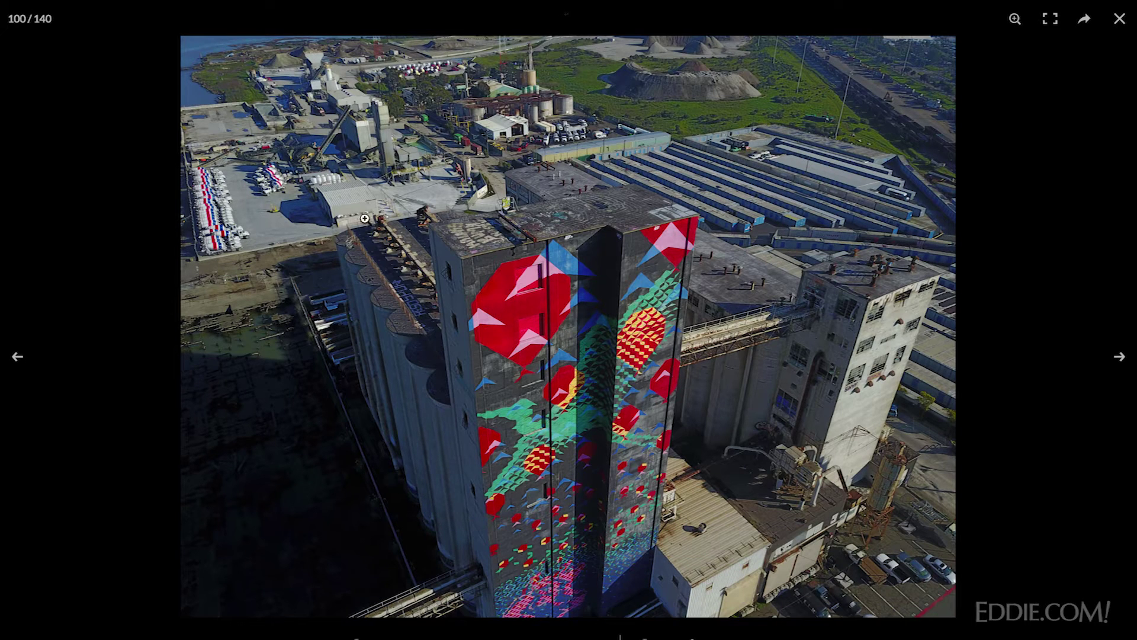
{"action": "left_click", "coordinate": [16, 360]}
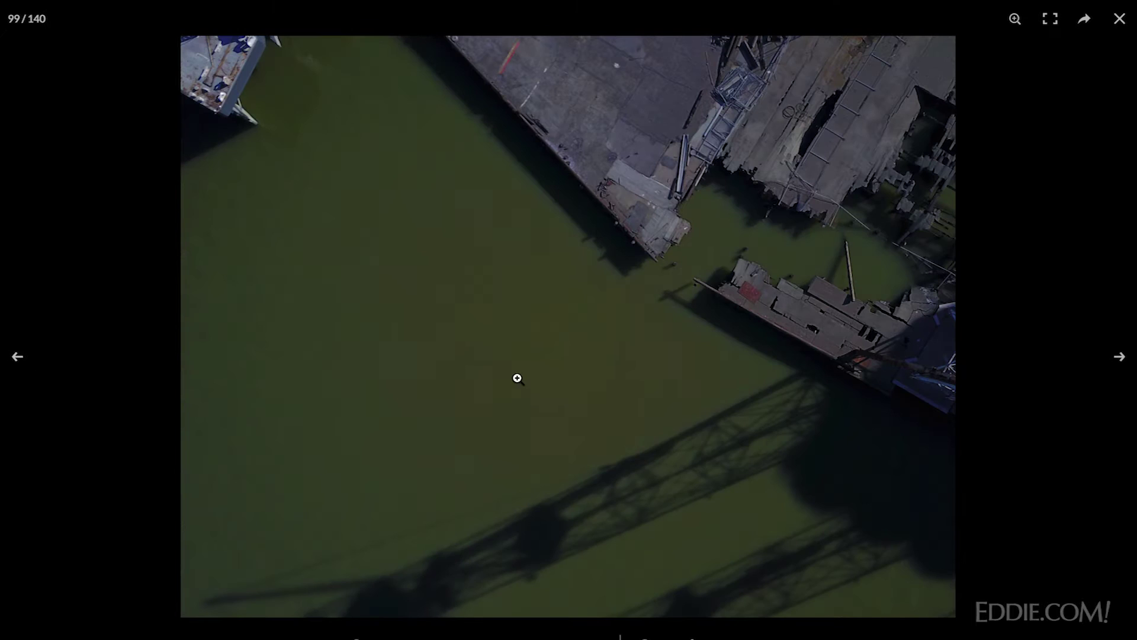
{"action": "left_click", "coordinate": [1120, 361]}
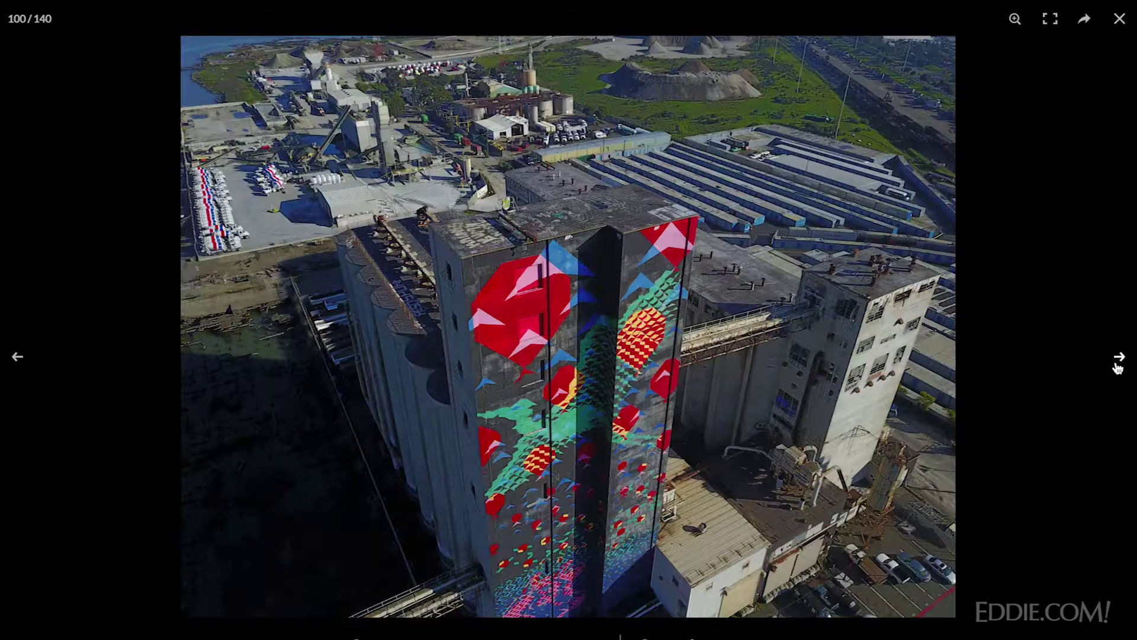
{"action": "left_click", "coordinate": [1119, 19]}
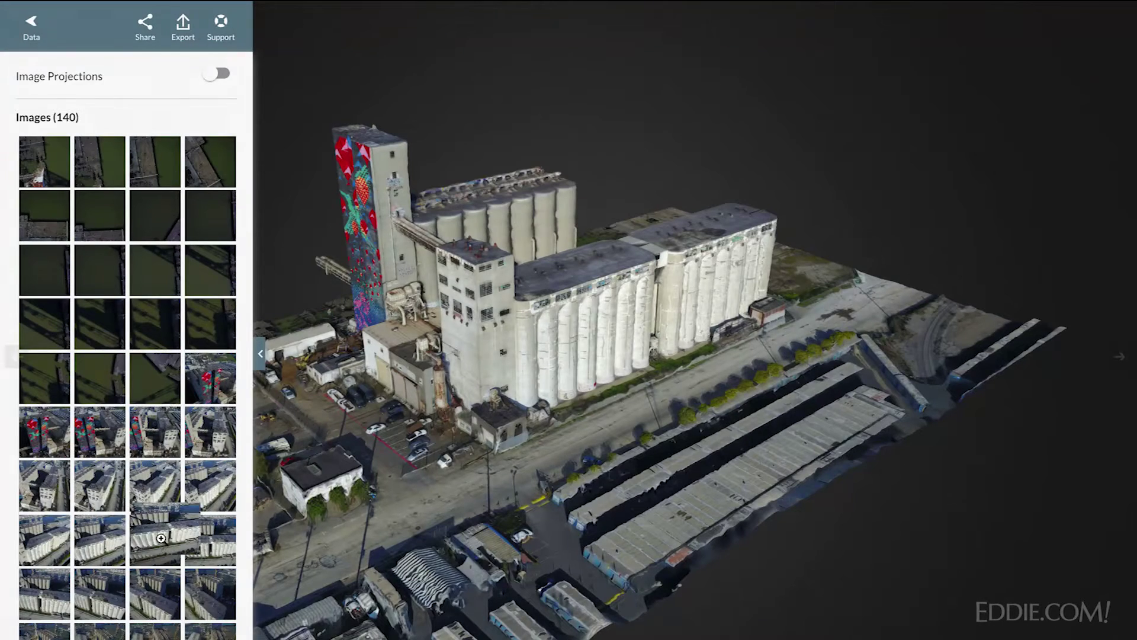
Step: View silo-row photo 111 full-screen, close it, and go to the project's Data panel
{"action": "left_click", "coordinate": [161, 538]}
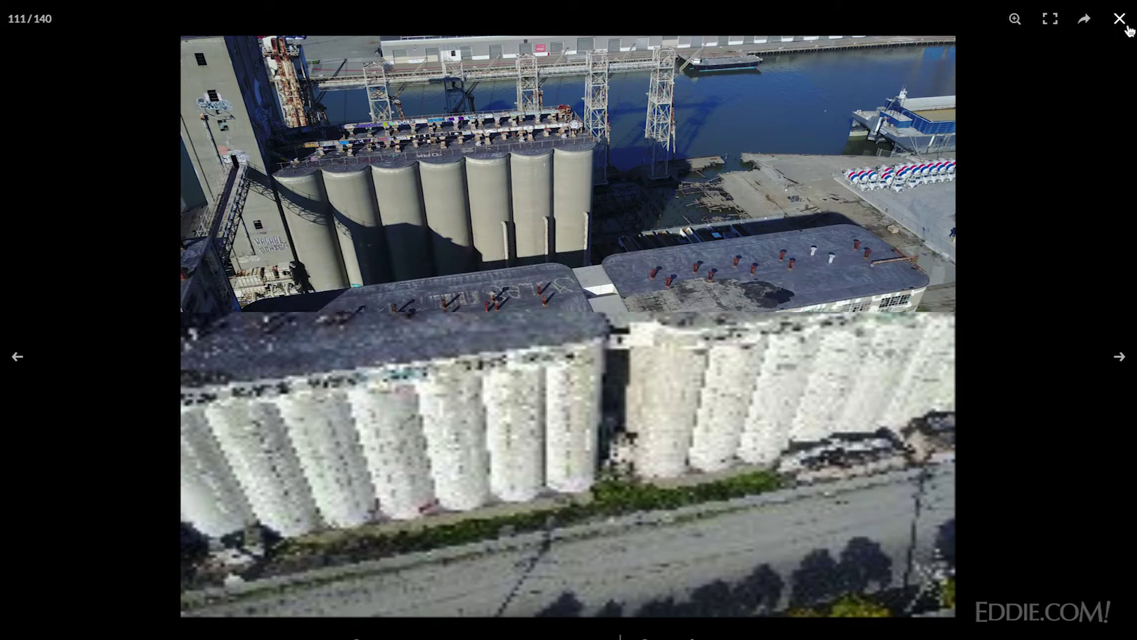
{"action": "key", "text": "Escape"}
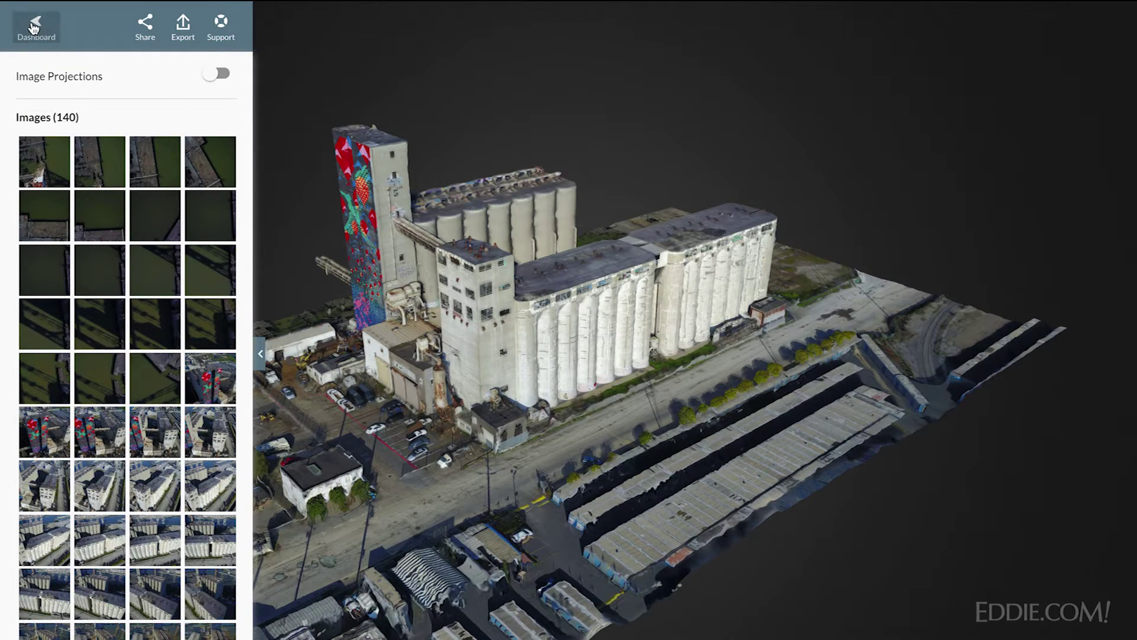
{"action": "left_click", "coordinate": [34, 26]}
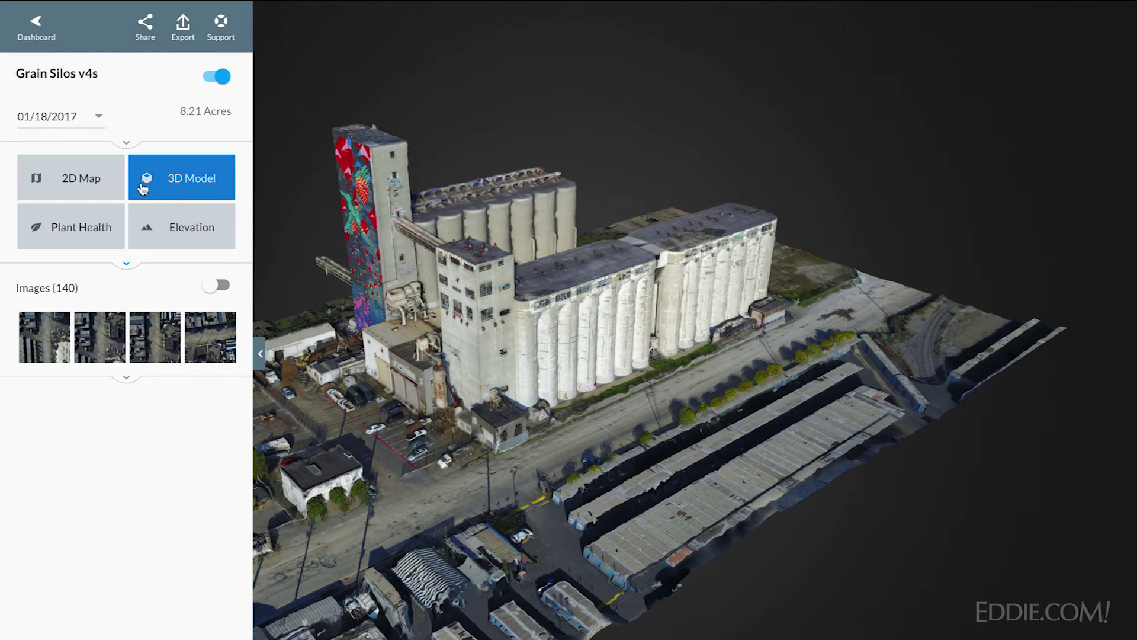
Step: Switch the Grain Silos v4s map to the 2D orthomosaic and zoom around it
{"action": "left_click", "coordinate": [92, 189]}
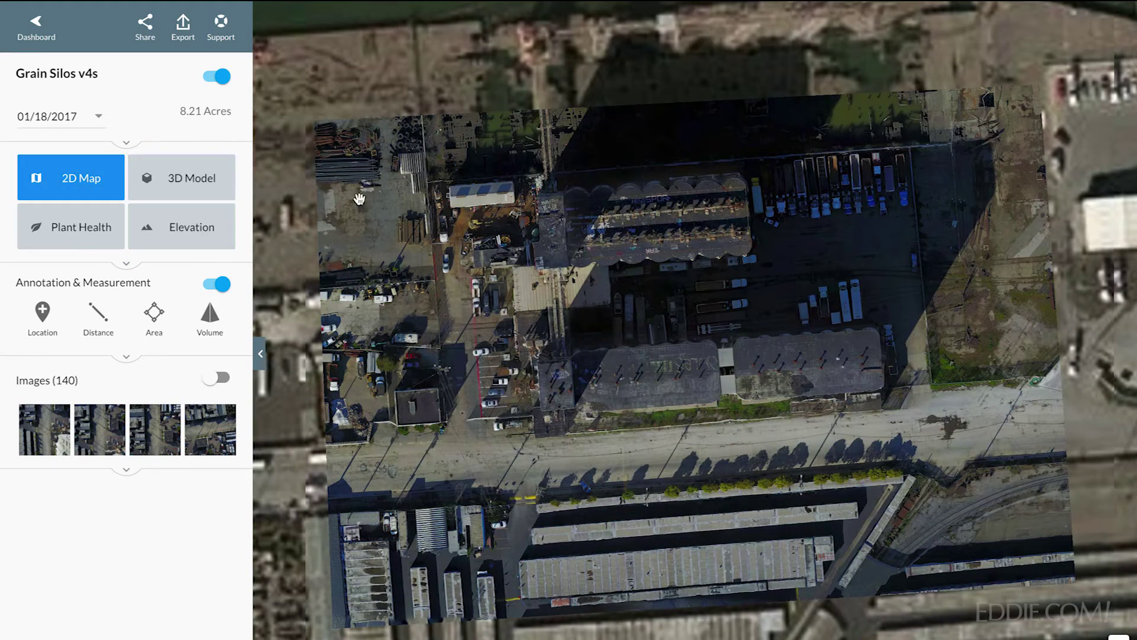
{"action": "scroll", "coordinate": [623, 224], "scroll_direction": "up", "scroll_amount": 3}
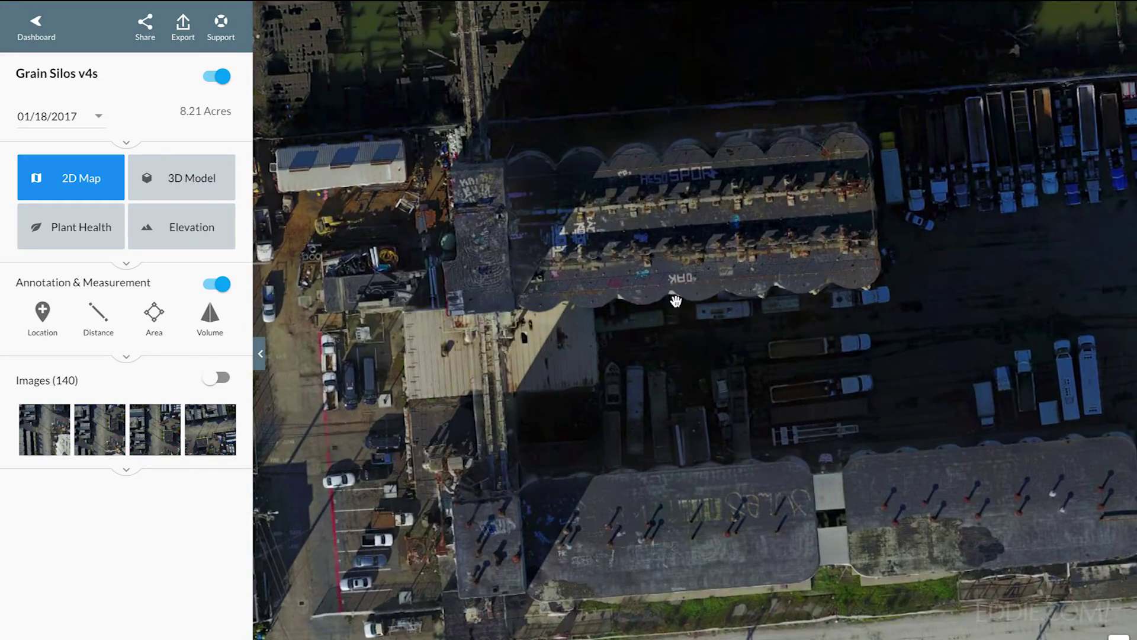
{"action": "scroll", "coordinate": [676, 301], "scroll_direction": "down", "scroll_amount": 3}
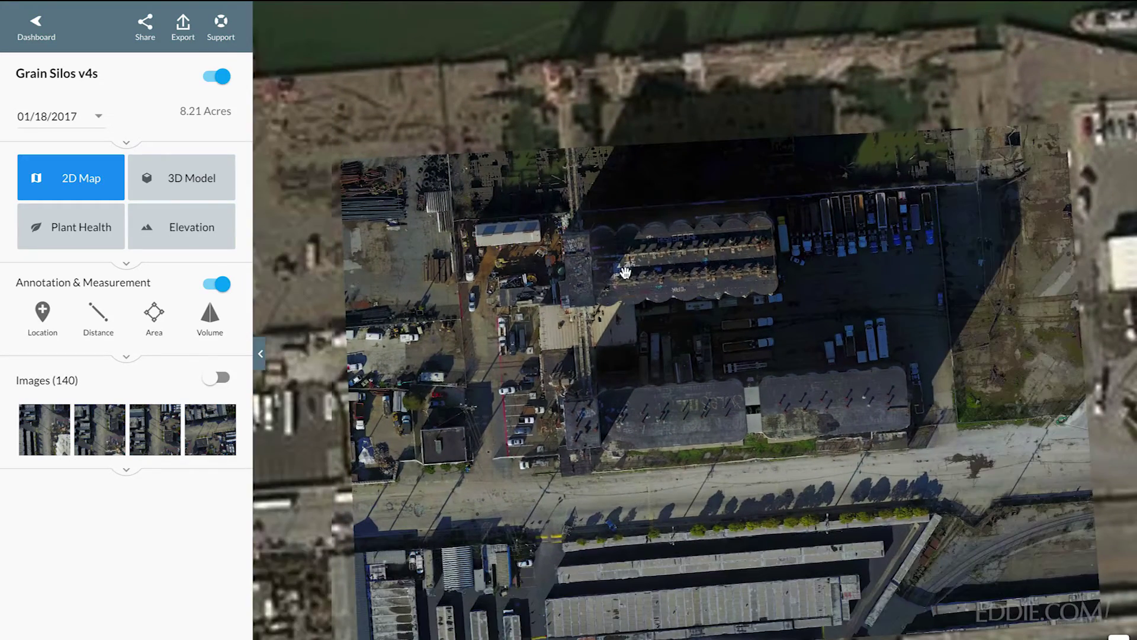
{"action": "scroll", "coordinate": [464, 391], "scroll_direction": "down", "scroll_amount": 5}
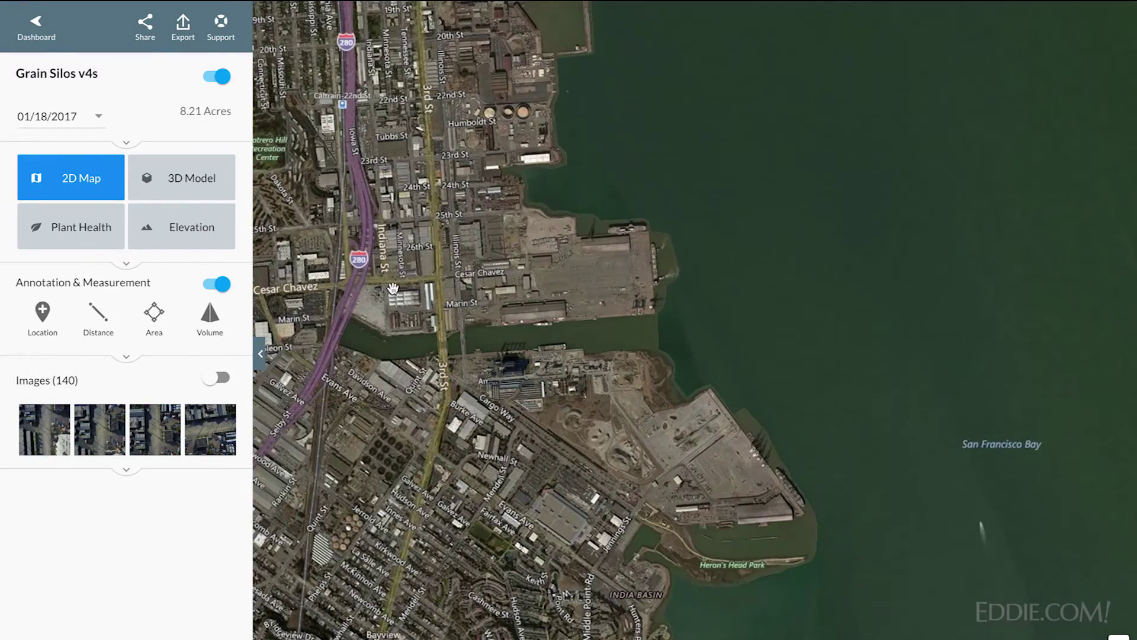
{"action": "scroll", "coordinate": [495, 348], "scroll_direction": "up", "scroll_amount": 5}
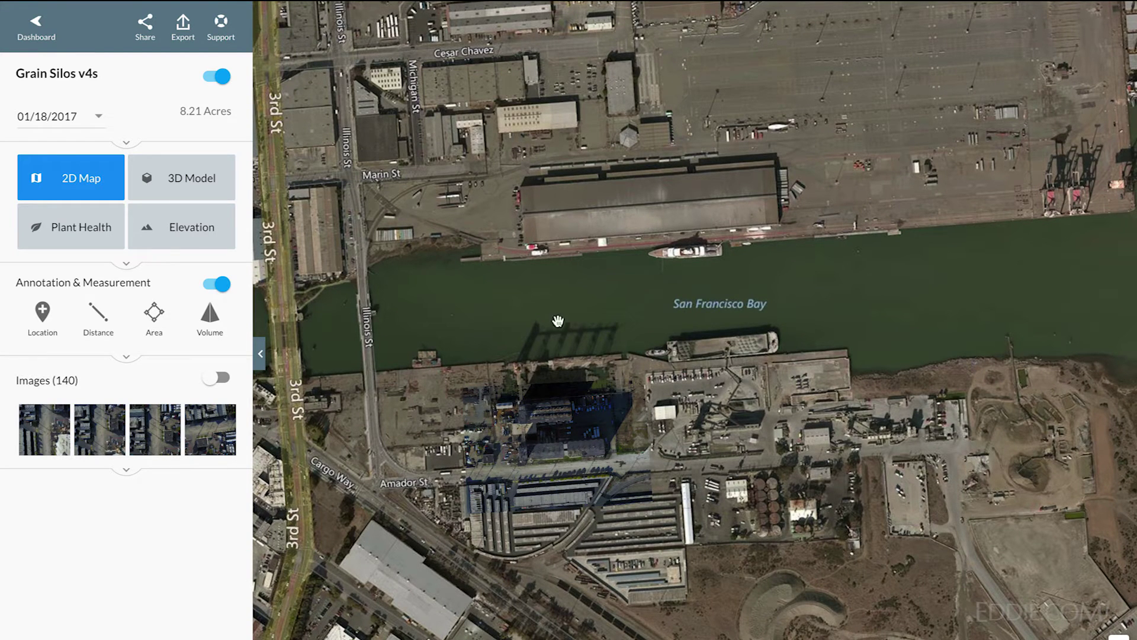
{"action": "scroll", "coordinate": [612, 373], "scroll_direction": "up", "scroll_amount": 3}
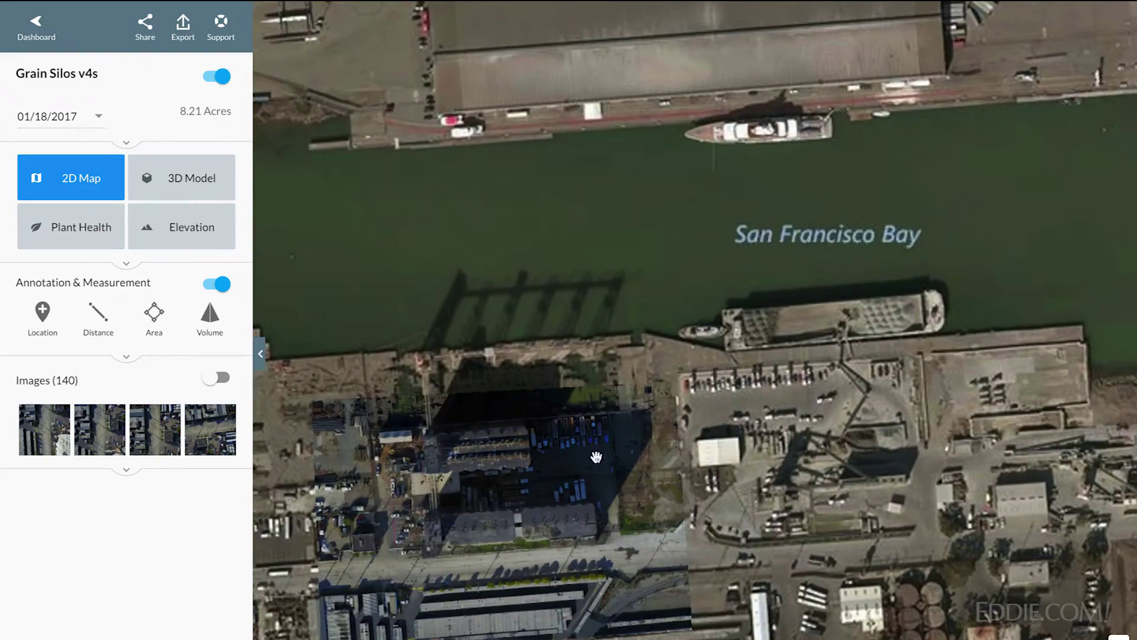
Step: Pan and zoom the orthomosaic in toward the silo building
{"action": "left_click_drag", "start_coordinate": [594, 457], "coordinate": [685, 356]}
{"action": "scroll", "coordinate": [685, 354], "scroll_direction": "up", "scroll_amount": 2}
{"action": "scroll", "coordinate": [686, 351], "scroll_direction": "up", "scroll_amount": 2}
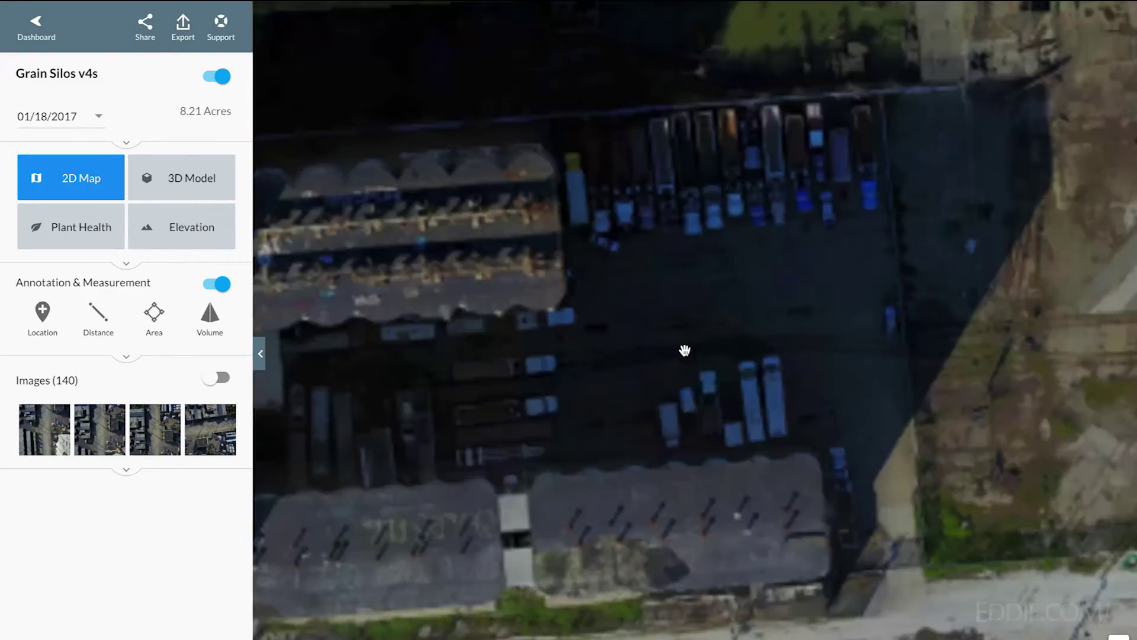
{"action": "scroll", "coordinate": [685, 351], "scroll_direction": "down", "scroll_amount": 3}
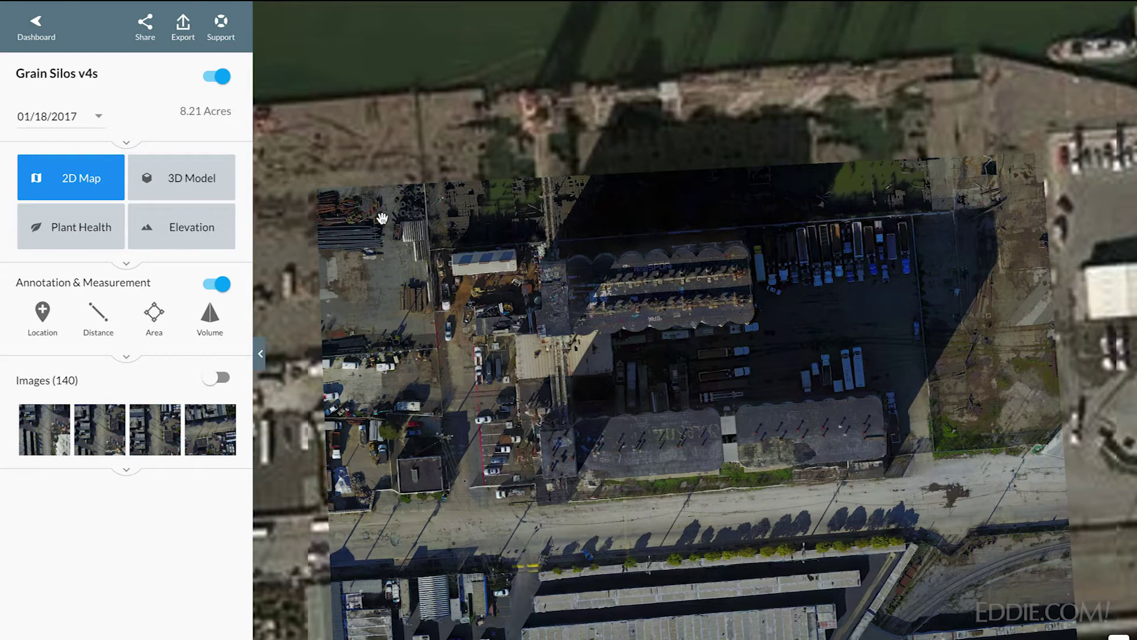
{"action": "scroll", "coordinate": [382, 218], "scroll_direction": "up", "scroll_amount": 2}
{"action": "scroll", "coordinate": [382, 218], "scroll_direction": "up", "scroll_amount": 2}
{"action": "left_click_drag", "start_coordinate": [551, 183], "coordinate": [639, 247]}
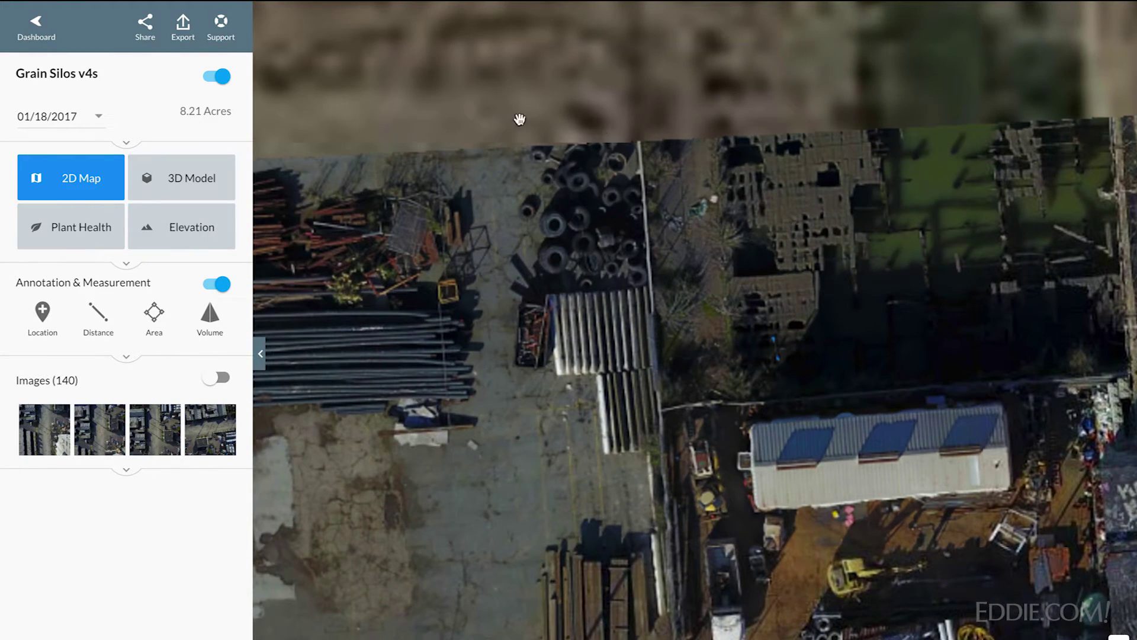
{"action": "scroll", "coordinate": [554, 241], "scroll_direction": "down", "scroll_amount": 1}
{"action": "scroll", "coordinate": [553, 241], "scroll_direction": "up", "scroll_amount": 1}
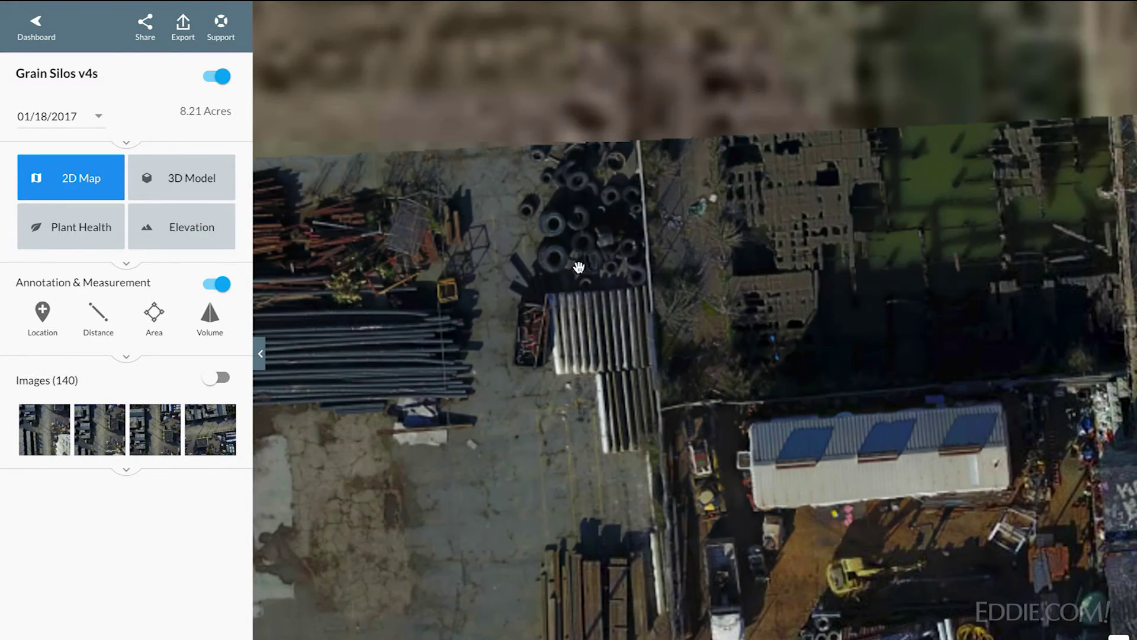
{"action": "scroll", "coordinate": [578, 264], "scroll_direction": "down", "scroll_amount": 3}
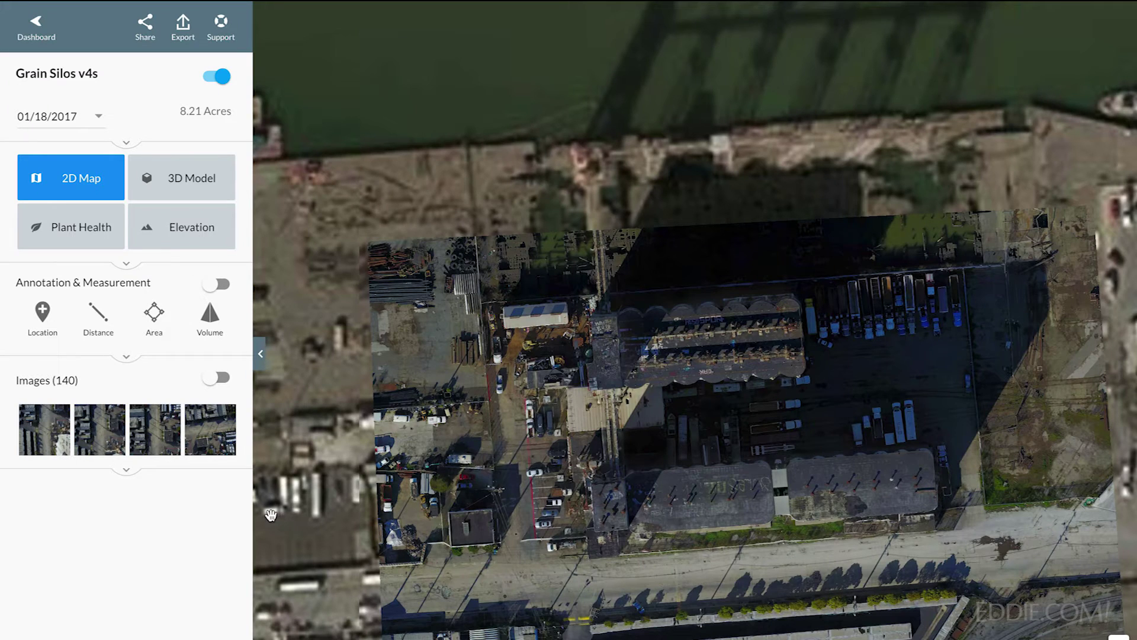
Step: Show the Images (140) footprint overlay and review the photo footprints across the map
{"action": "left_click", "coordinate": [218, 378]}
{"action": "scroll", "coordinate": [504, 385], "scroll_direction": "down", "scroll_amount": 2}
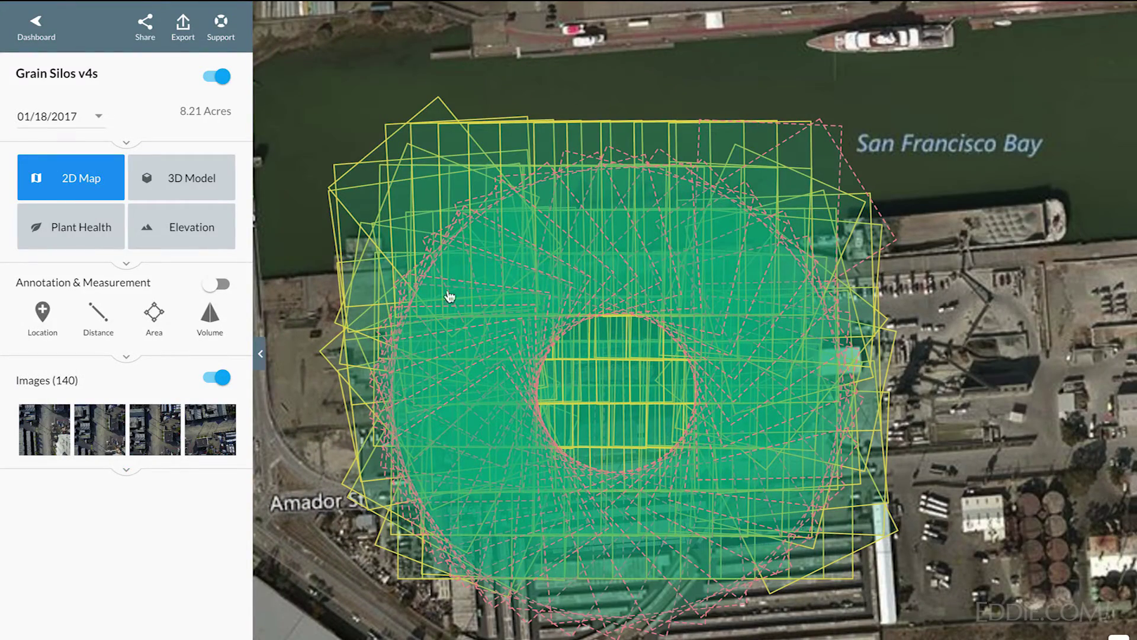
{"action": "scroll", "coordinate": [679, 432], "scroll_direction": "down", "scroll_amount": 2}
{"action": "scroll", "coordinate": [679, 432], "scroll_direction": "up", "scroll_amount": 2}
{"action": "scroll", "coordinate": [427, 419], "scroll_direction": "down", "scroll_amount": 2}
{"action": "scroll", "coordinate": [432, 419], "scroll_direction": "up", "scroll_amount": 2}
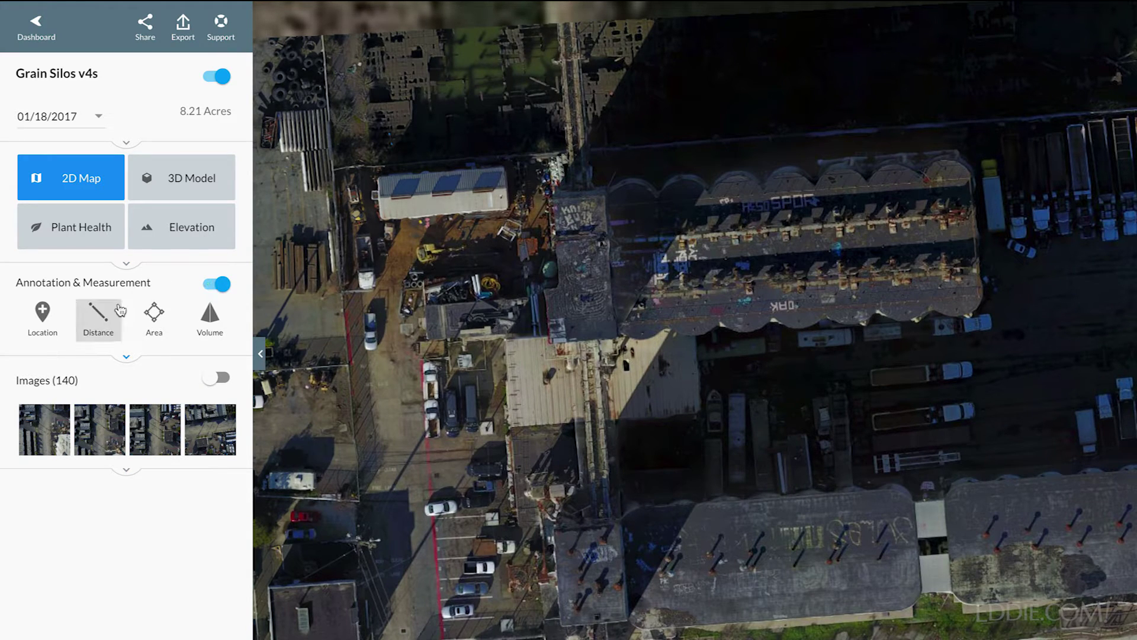
Step: Measure the silo roof from its west to east end, reading 206.46 ft
{"action": "left_click", "coordinate": [101, 324]}
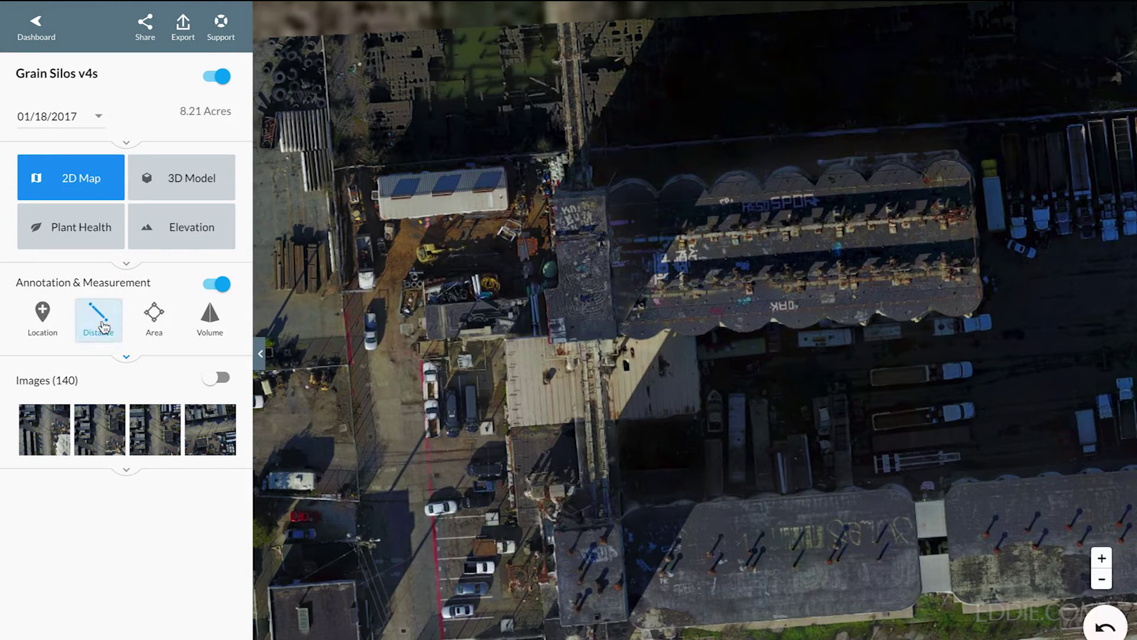
{"action": "left_click", "coordinate": [552, 201]}
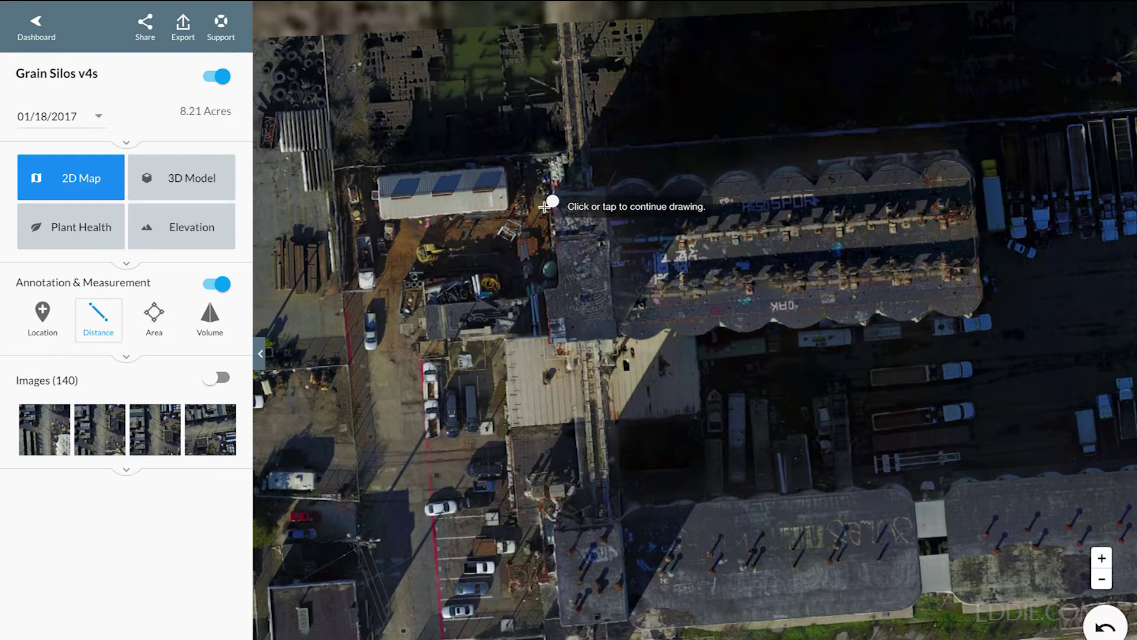
{"action": "left_click", "coordinate": [972, 175]}
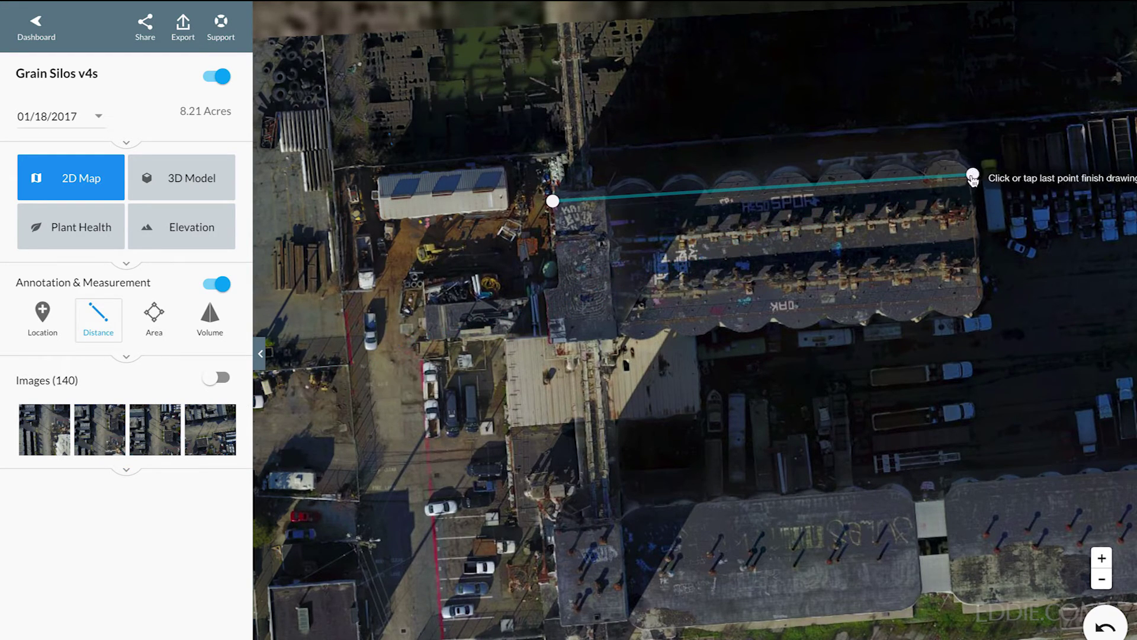
{"action": "left_click", "coordinate": [972, 175]}
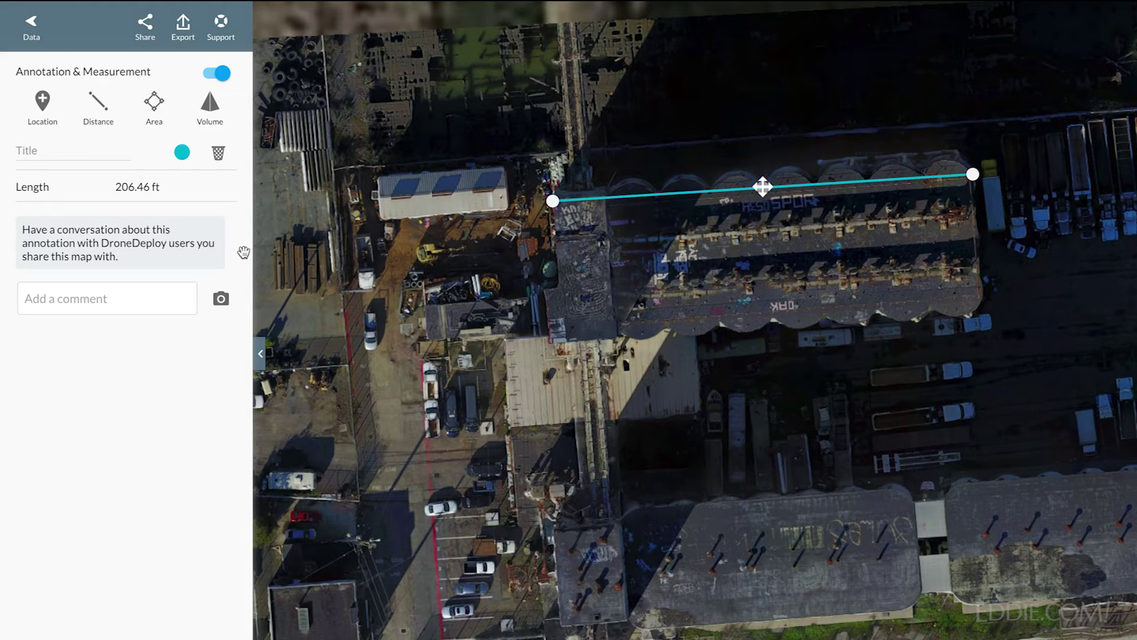
Step: Delete the distance line, outline the silo roof's four corners as a 0.4-acre area, then delete it
{"action": "left_click", "coordinate": [218, 154]}
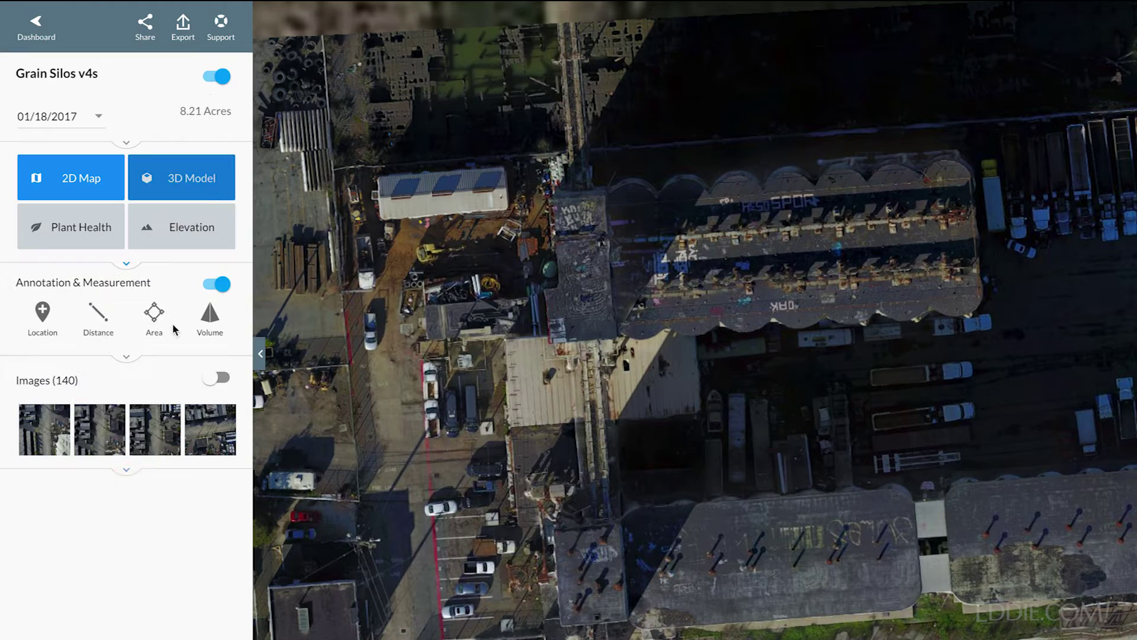
{"action": "left_click", "coordinate": [157, 317]}
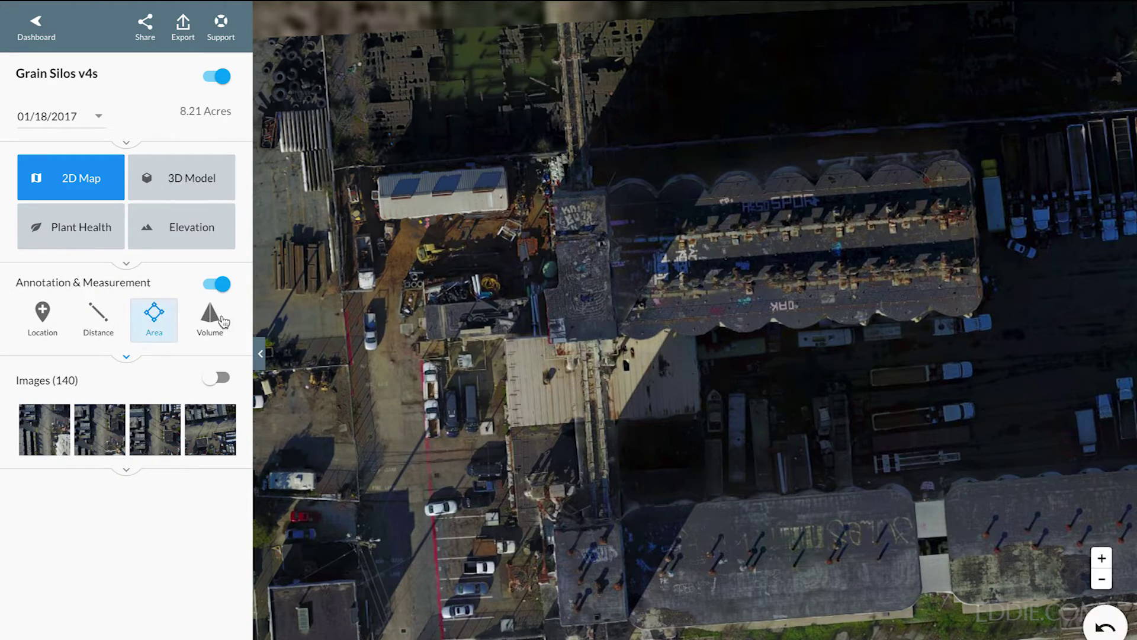
{"action": "left_click", "coordinate": [548, 192]}
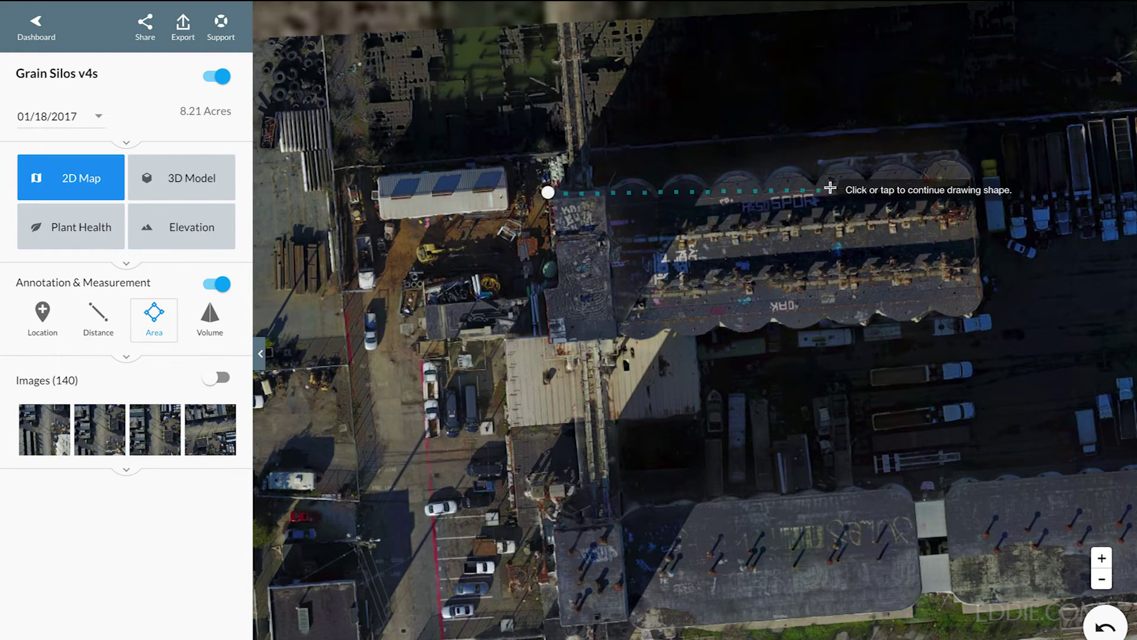
{"action": "left_click", "coordinate": [969, 162]}
{"action": "left_click", "coordinate": [978, 310]}
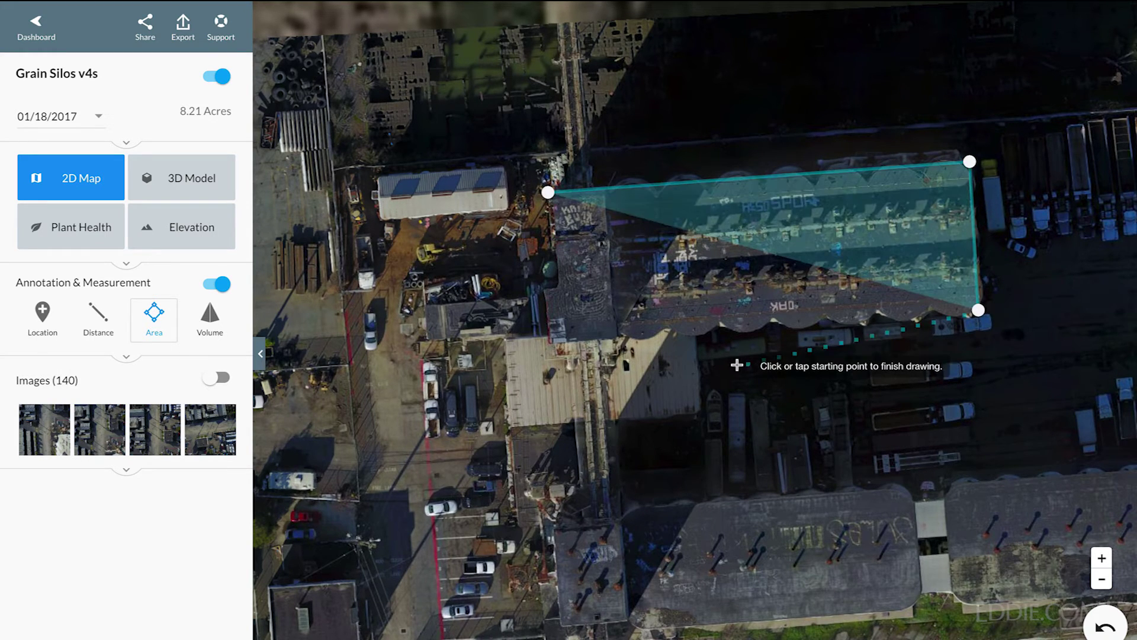
{"action": "left_click", "coordinate": [551, 344]}
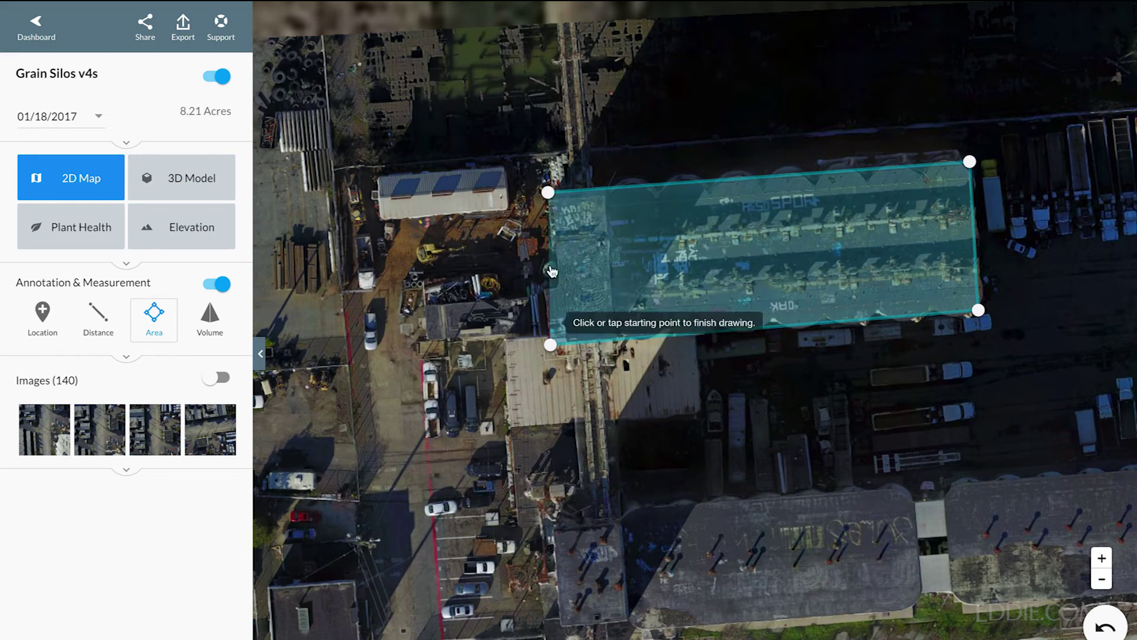
{"action": "left_click", "coordinate": [548, 191]}
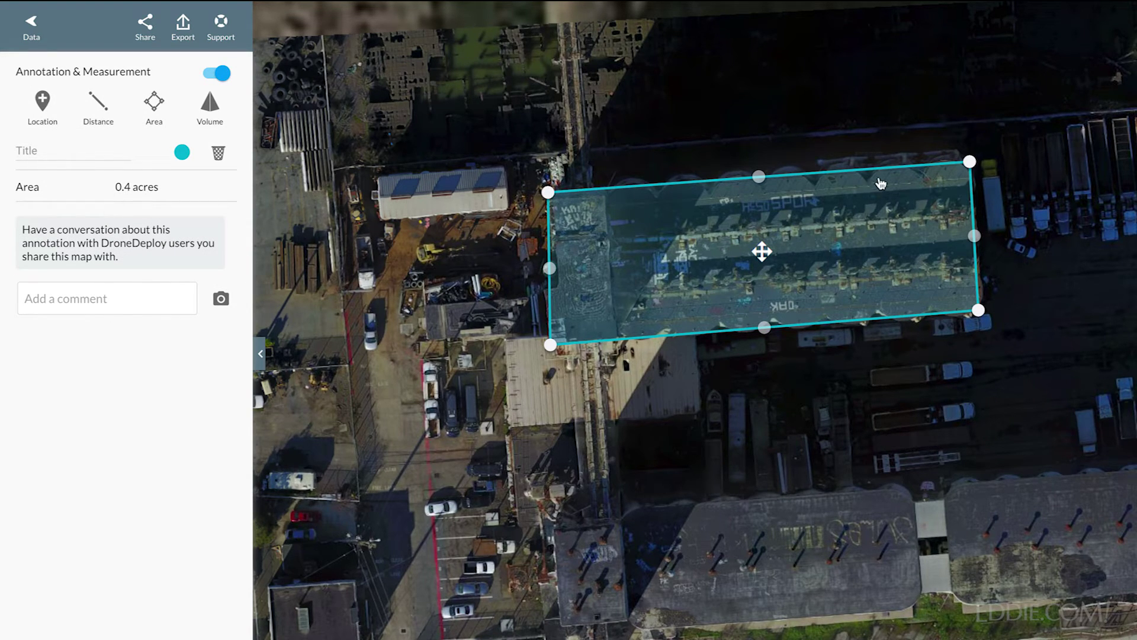
{"action": "left_click", "coordinate": [219, 151]}
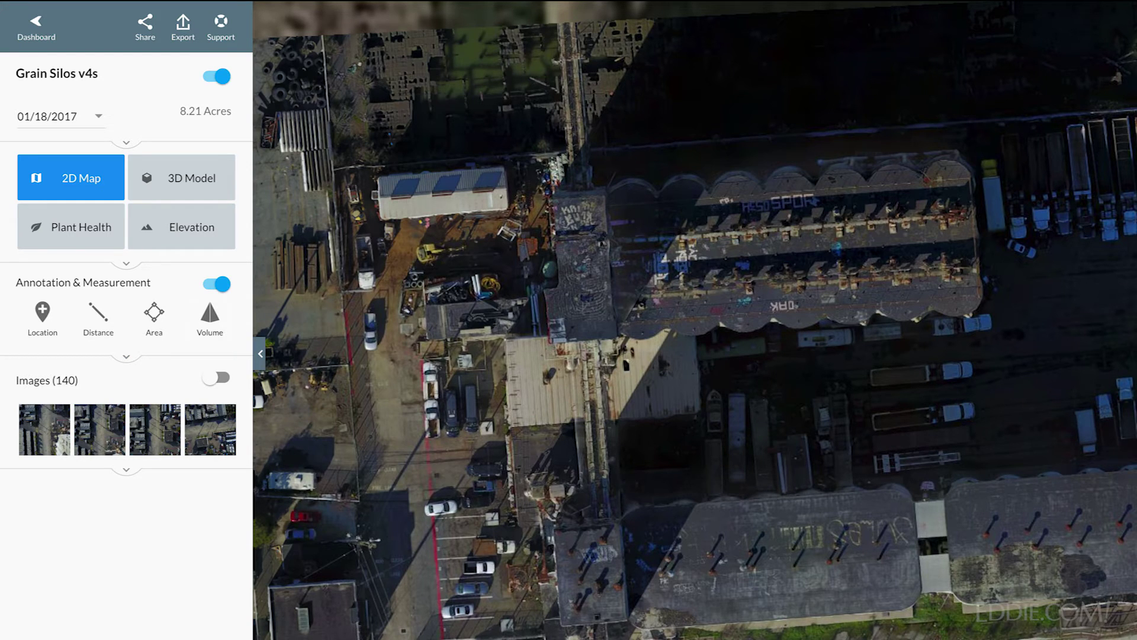
Step: Place a location marker on top of the silo tower
{"action": "left_click", "coordinate": [43, 319]}
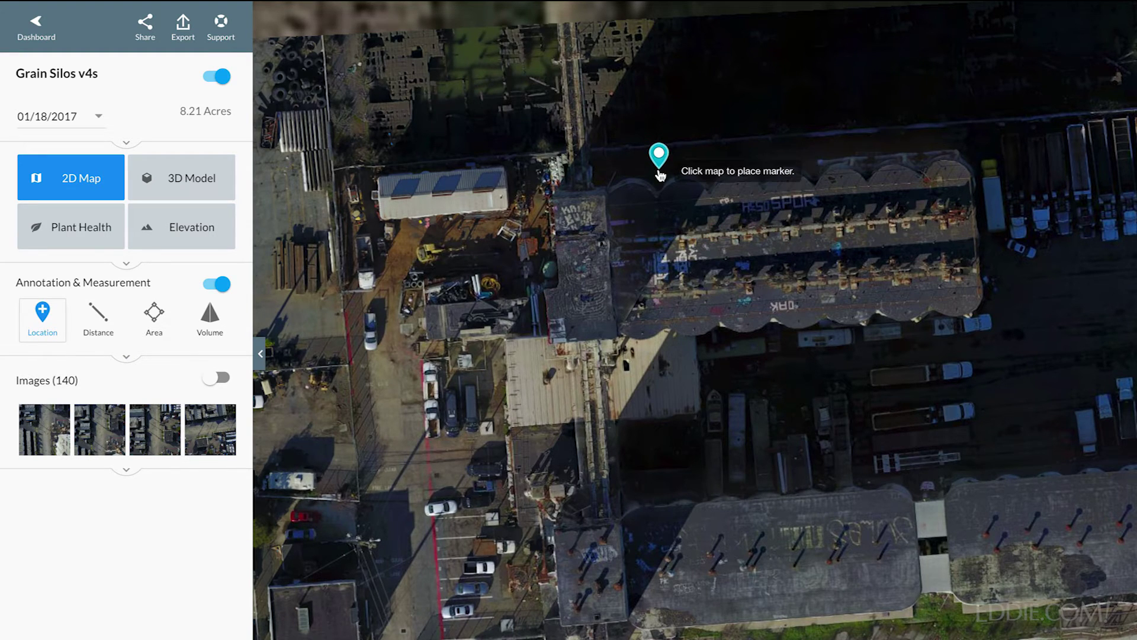
{"action": "left_click", "coordinate": [28, 330]}
{"action": "left_click", "coordinate": [28, 331]}
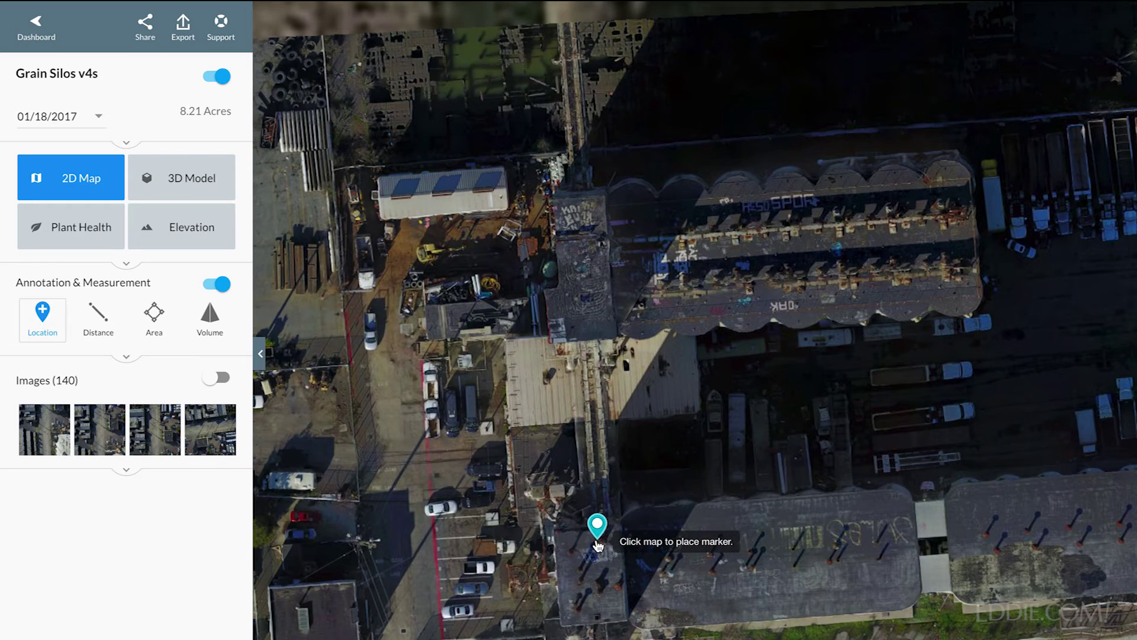
{"action": "left_click", "coordinate": [572, 295]}
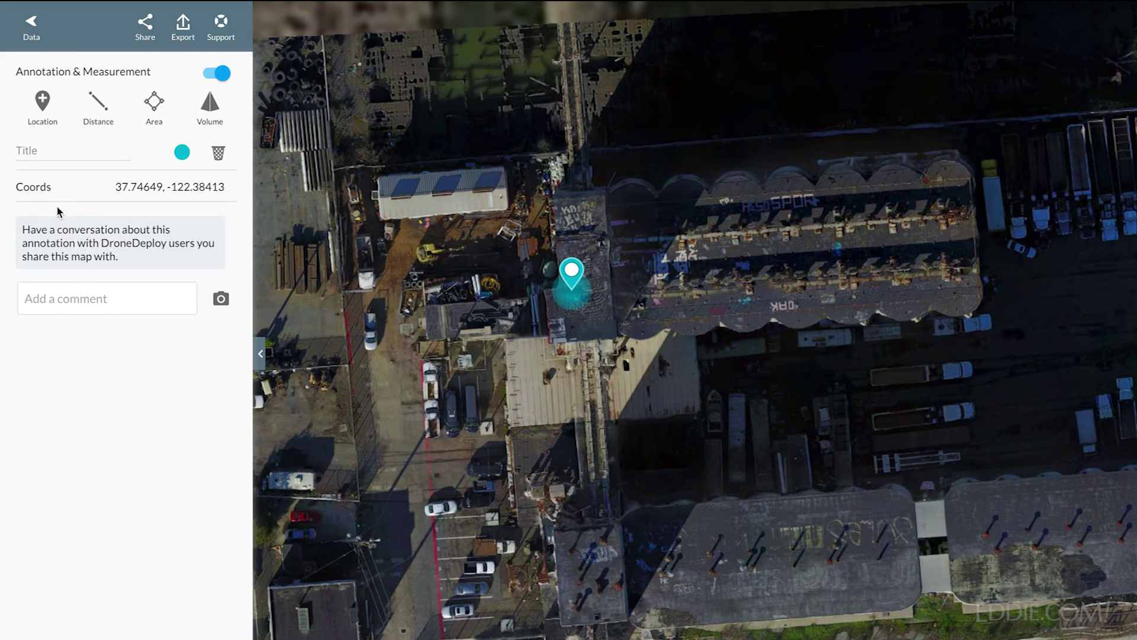
Step: Title the new location marker 'Top of Silo'
{"action": "left_click", "coordinate": [37, 154]}
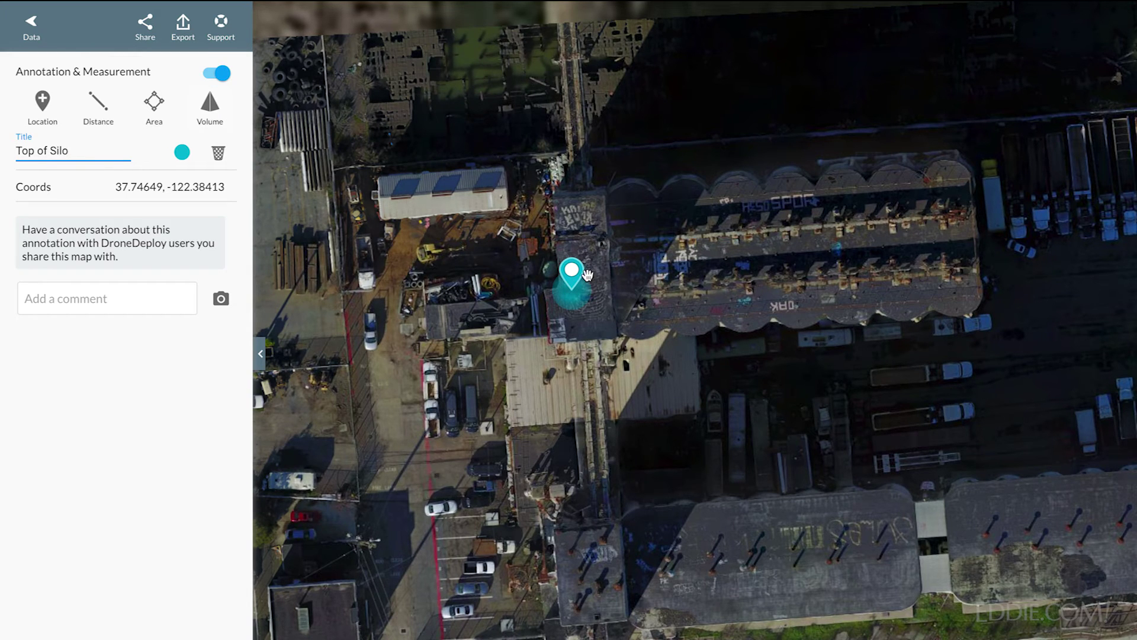
{"action": "scroll", "coordinate": [587, 276], "scroll_direction": "up", "scroll_amount": 5}
{"action": "scroll", "coordinate": [587, 276], "scroll_direction": "down", "scroll_amount": 4}
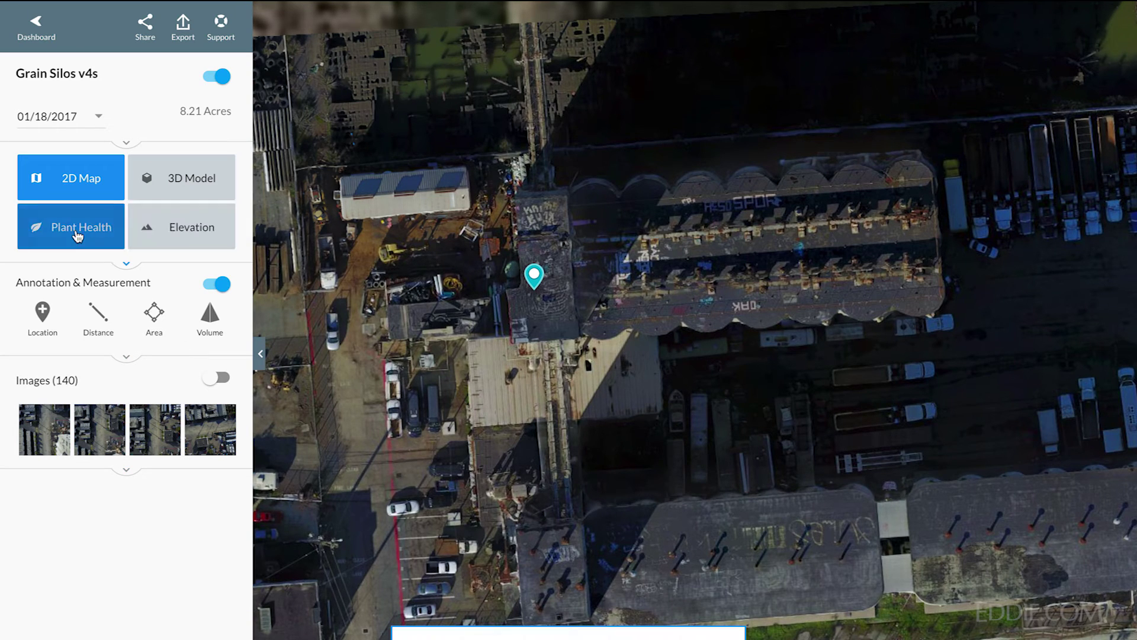
{"action": "left_click", "coordinate": [182, 236]}
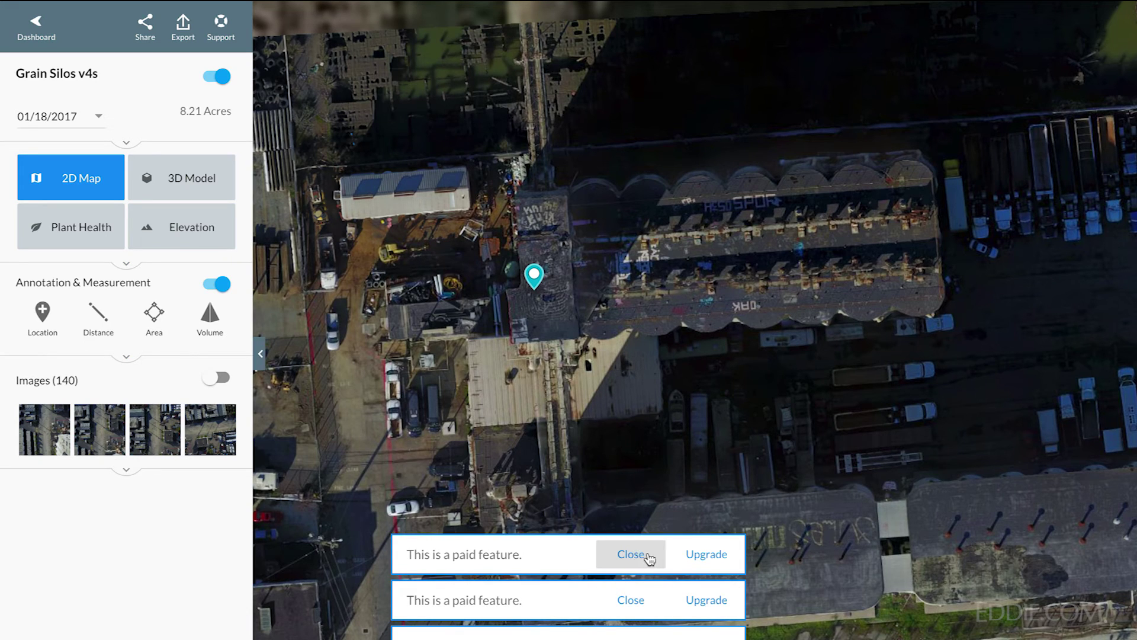
{"action": "left_click", "coordinate": [632, 559]}
{"action": "left_click", "coordinate": [631, 600]}
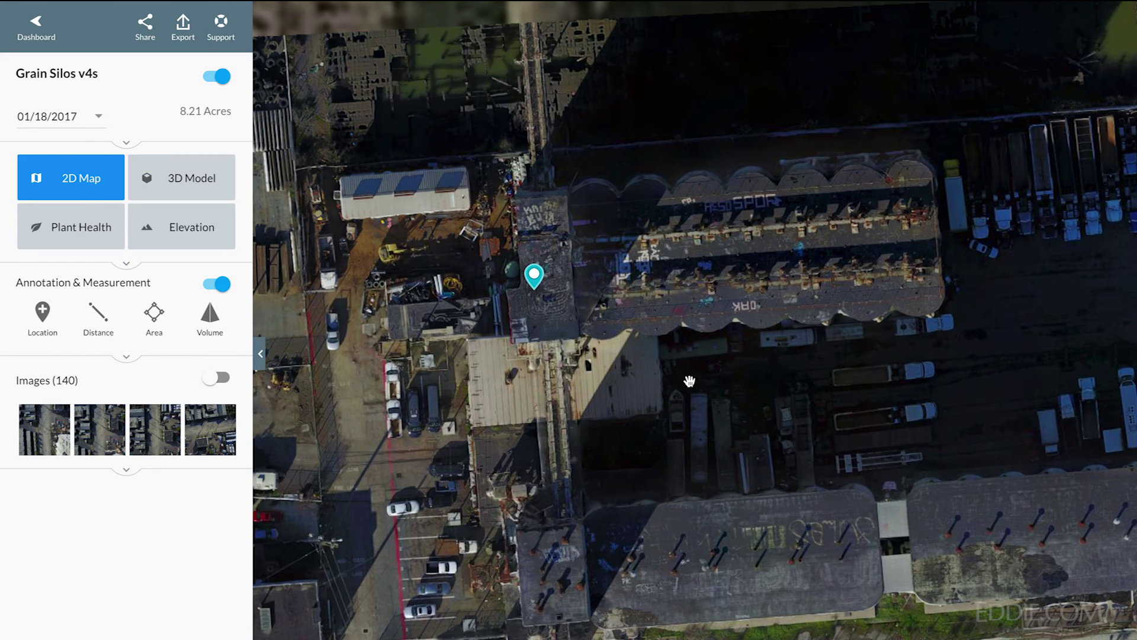
{"action": "scroll", "coordinate": [689, 381], "scroll_direction": "down", "scroll_amount": 3}
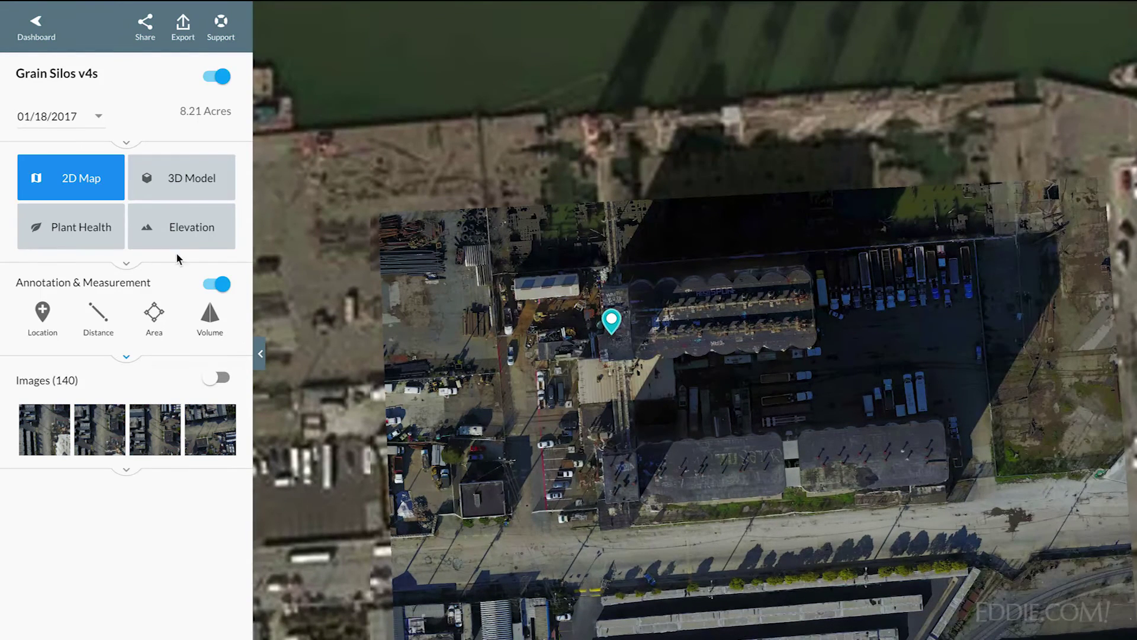